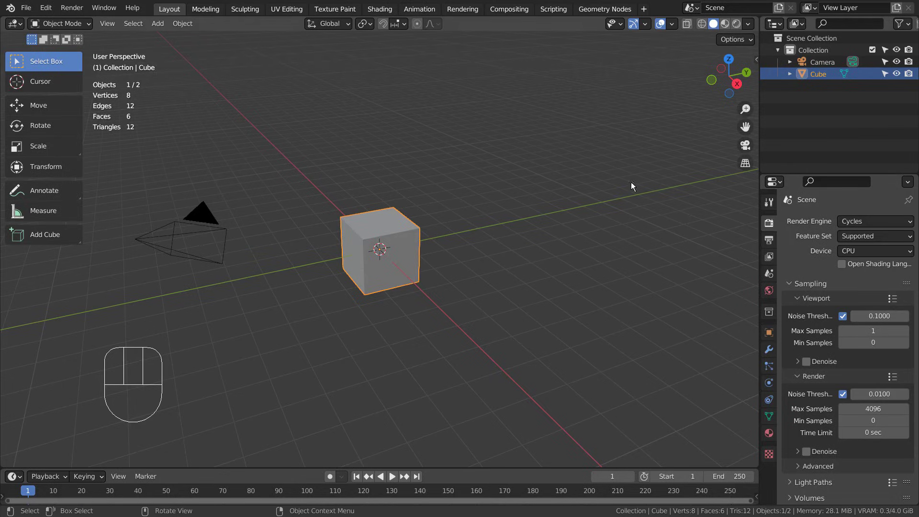
In Edit Mode, select the cube's top face and bevel its edges at zero width
middle_click_drag(631, 186, 602, 255)
scroll(504, 288, "up", 5)
key("Tab")
key("3")
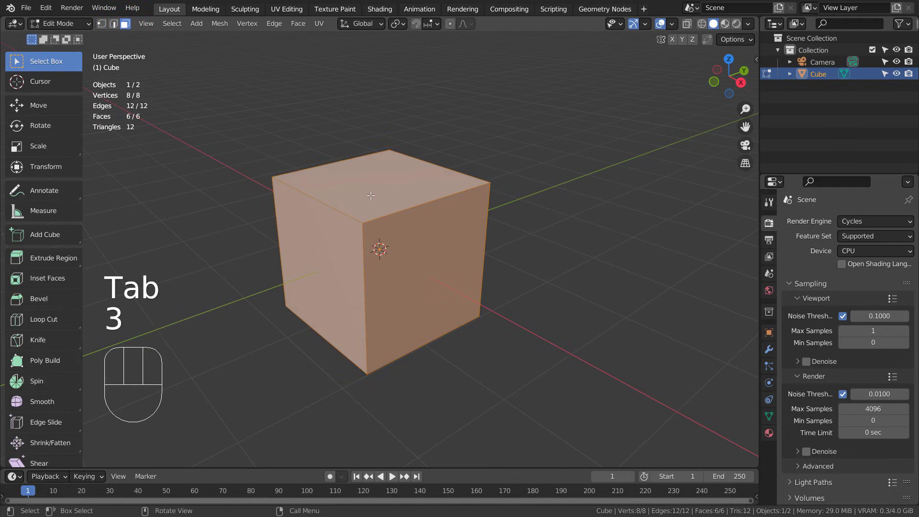
left_click(370, 195)
key("ctrl+b")
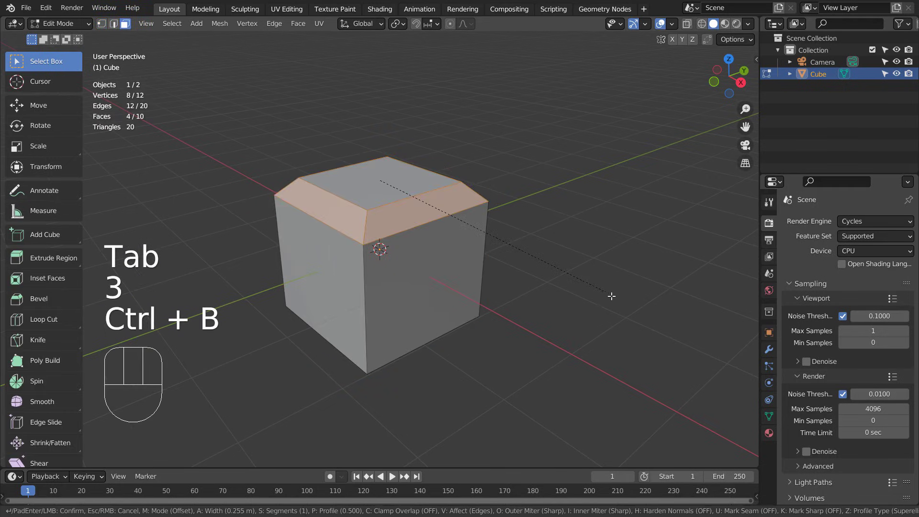
left_click(580, 296)
key("Tab")
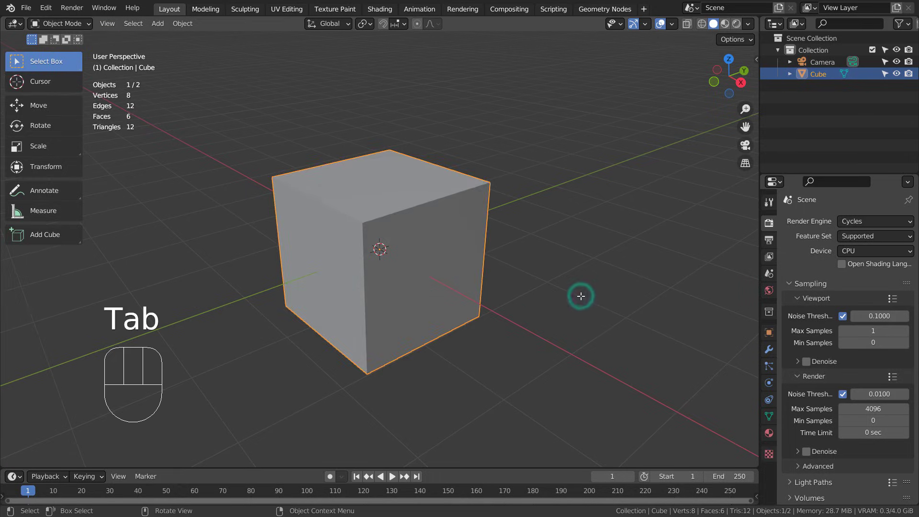
Add a Bevel modifier to the cube from the Modifier properties
left_click(769, 349)
left_click(866, 222)
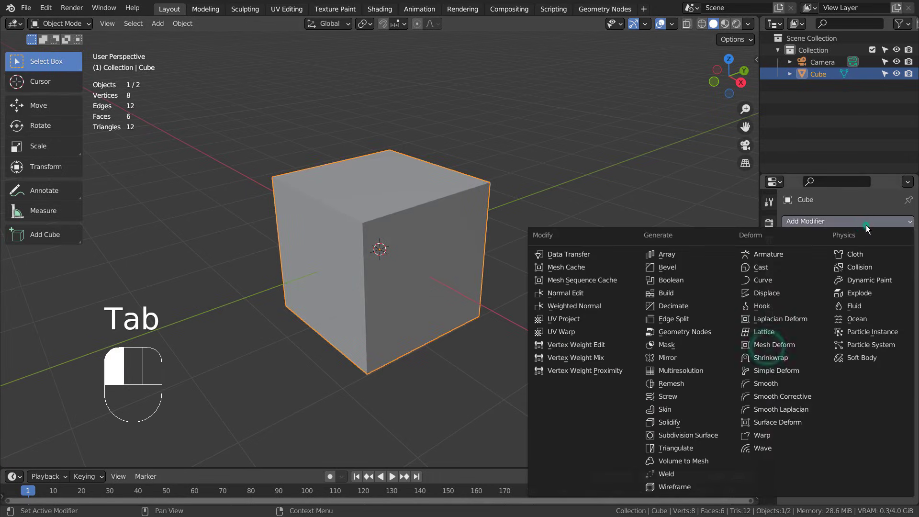
left_click(711, 265)
middle_click_drag(460, 306, 402, 257)
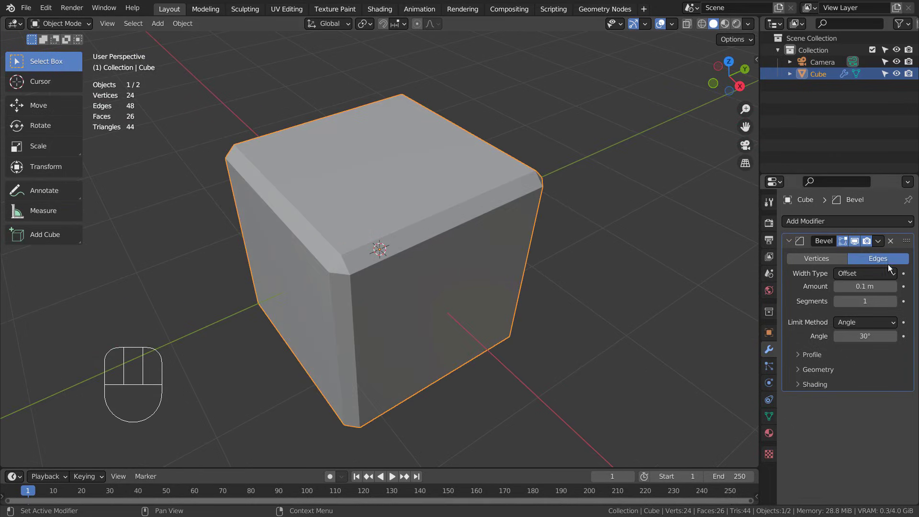
In Edit Mode, keep Offset as the width type and review the Profile, Geometry and Shading subpanels
key("Tab")
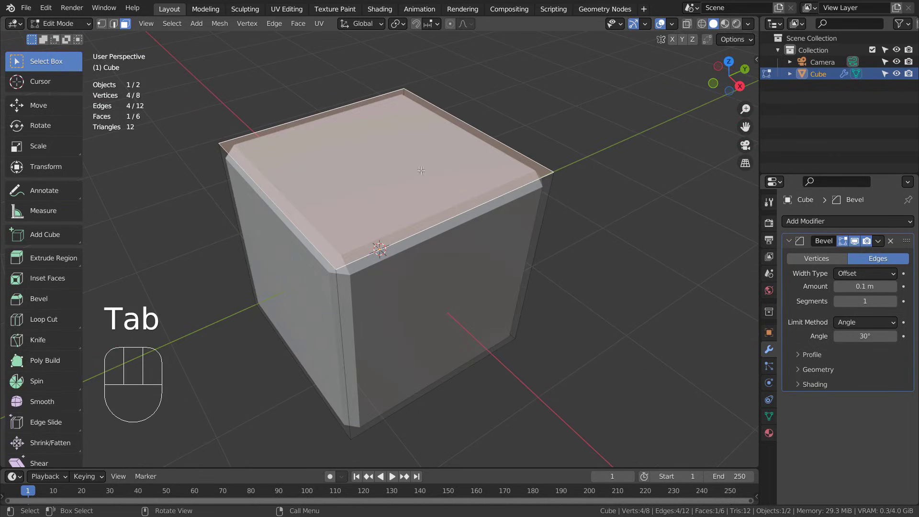
left_click(879, 275)
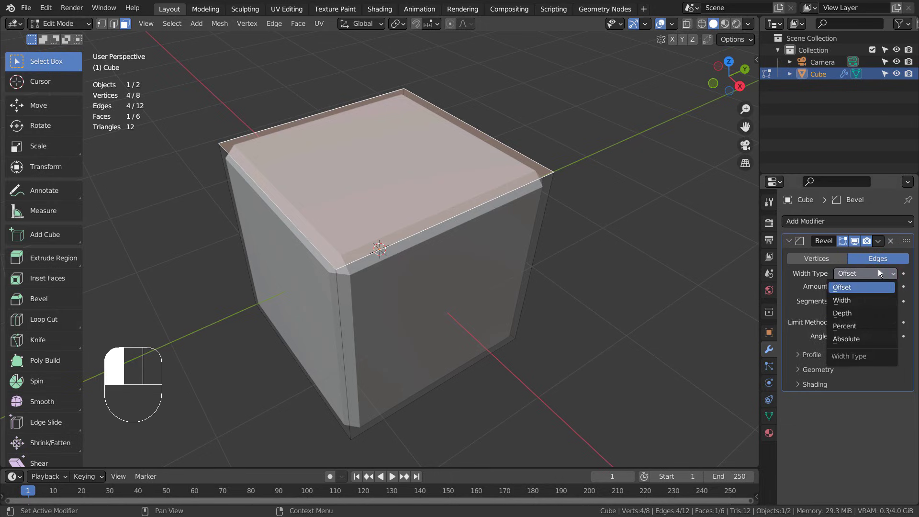
left_click(878, 270)
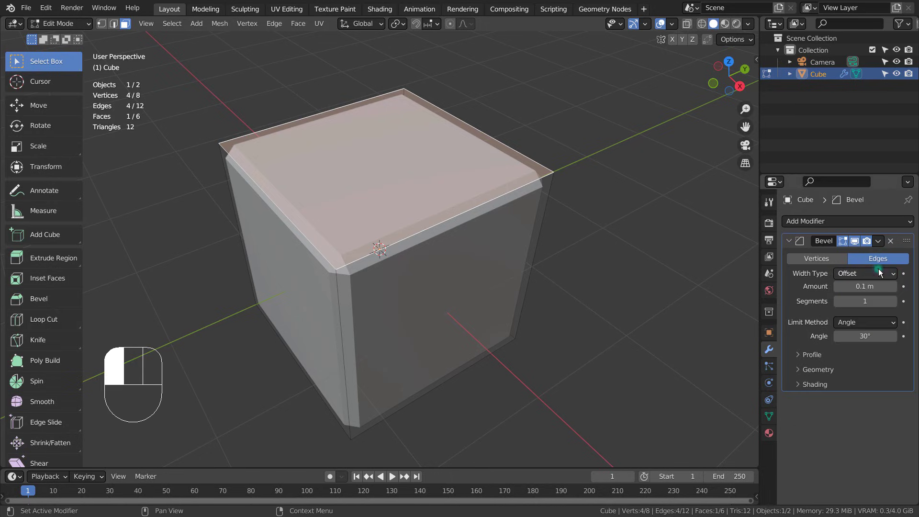
left_click(796, 355)
left_click(796, 355)
left_click(798, 371)
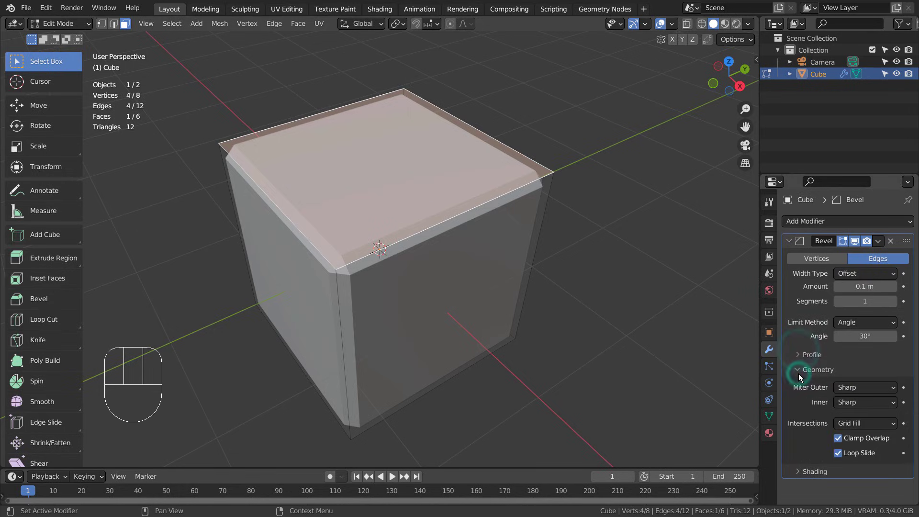
left_click(799, 375)
left_click(798, 385)
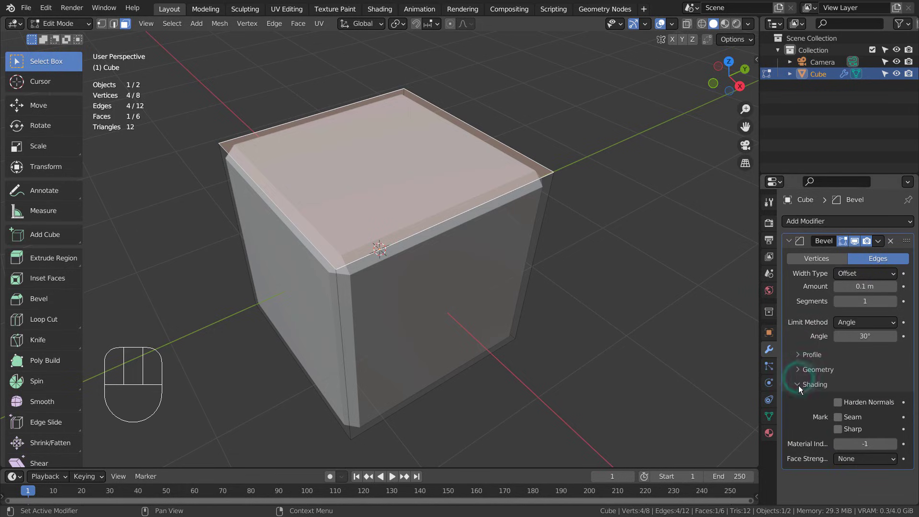
left_click(794, 383)
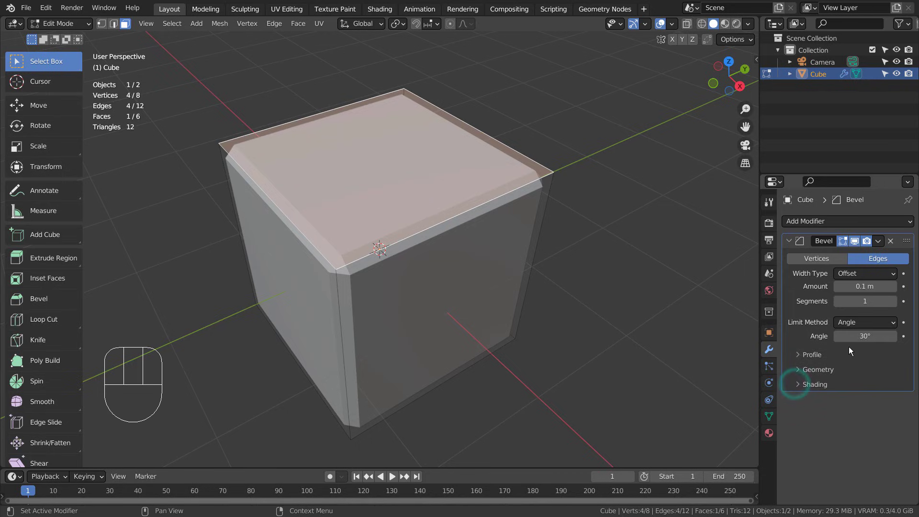
Switch the Bevel modifier to Vertices and review its Profile, Geometry and Shading subpanels
left_click(819, 259)
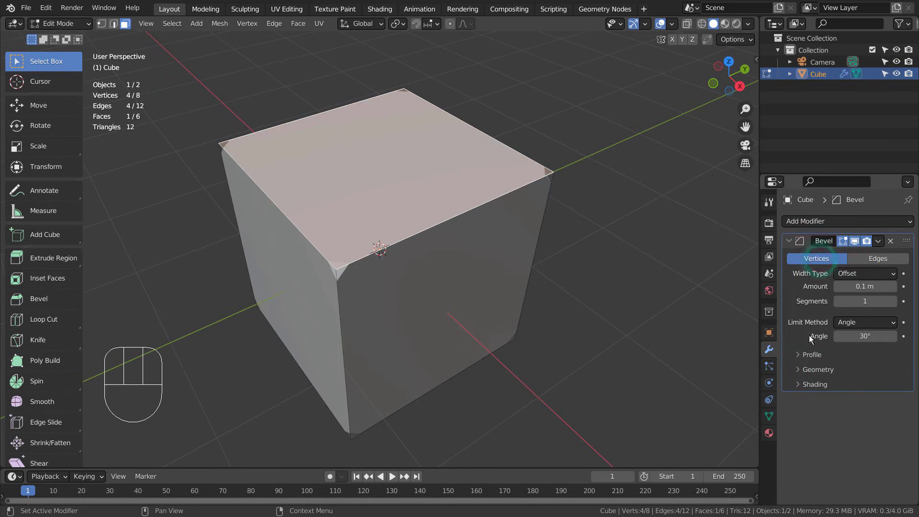
left_click(799, 355)
left_click(798, 405)
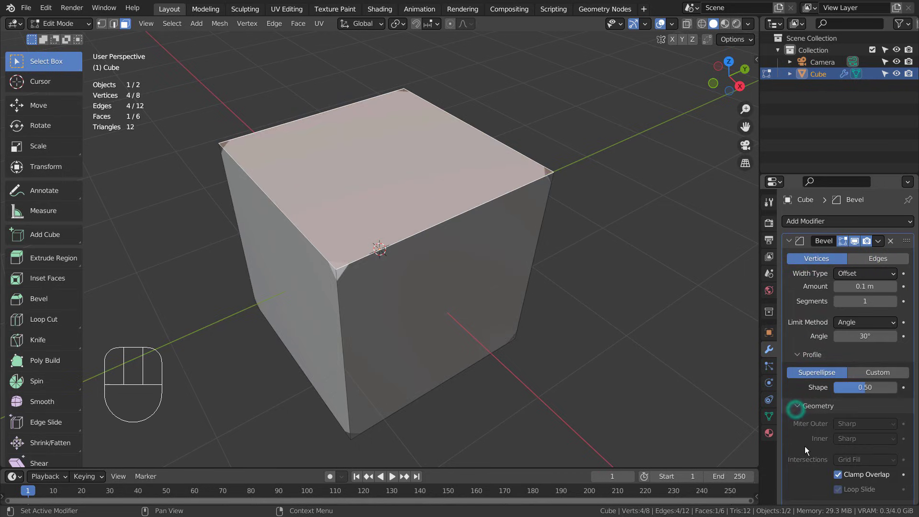
scroll(805, 446, "down", 1)
left_click(799, 498)
scroll(803, 467, "down", 4)
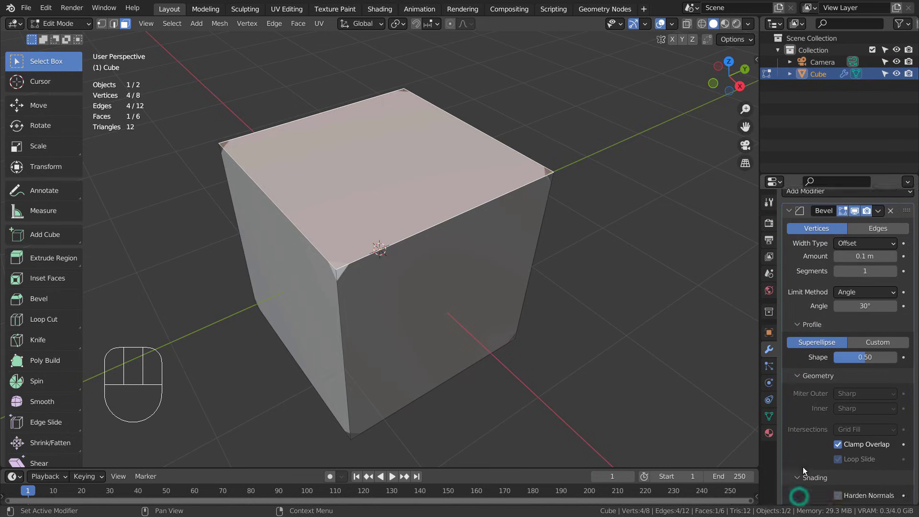
left_click(798, 418)
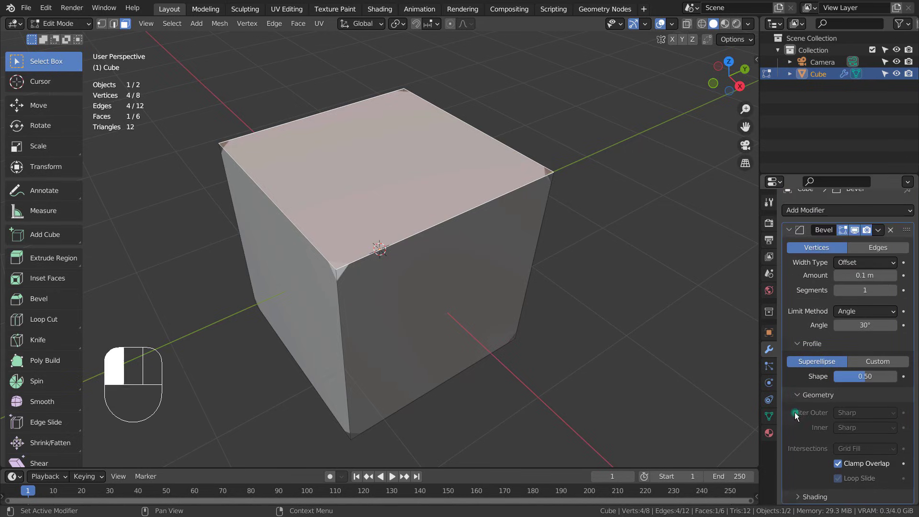
left_click(795, 407)
left_click(799, 356)
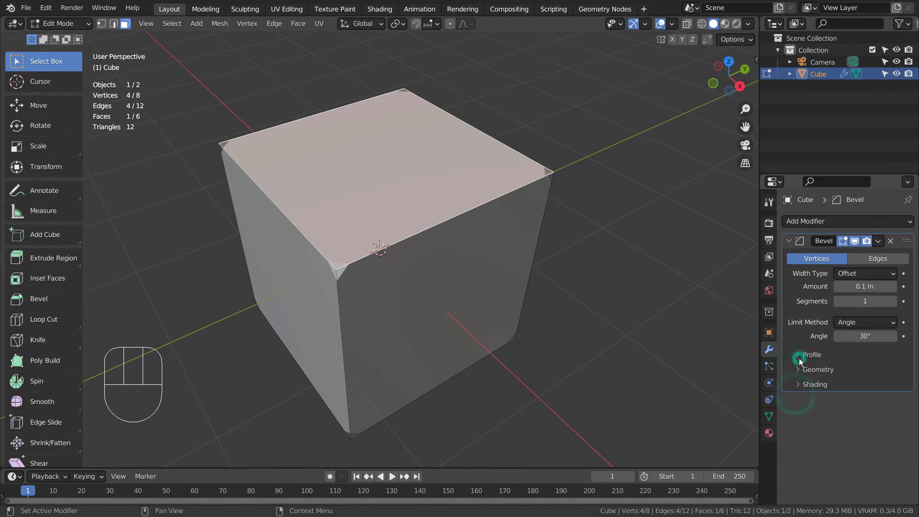
mouse_move(271, 262)
middle_mouse_down()
mouse_move(285, 252)
mouse_move(275, 255)
middle_mouse_up()
Undo the modifier, then bevel the top face's edges 0.316 m wide with 2 segments
key("ctrl+z")
key("ctrl+z")
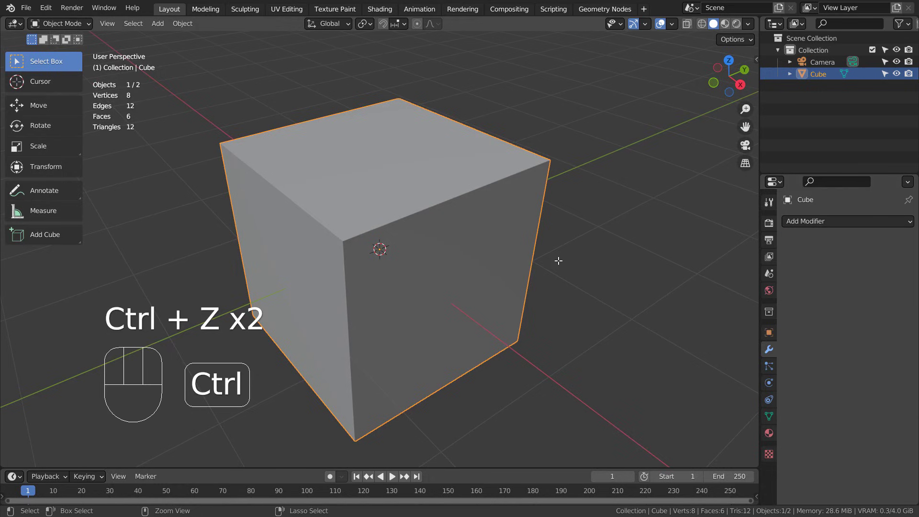
key("Tab")
key("Tab")
key("Tab")
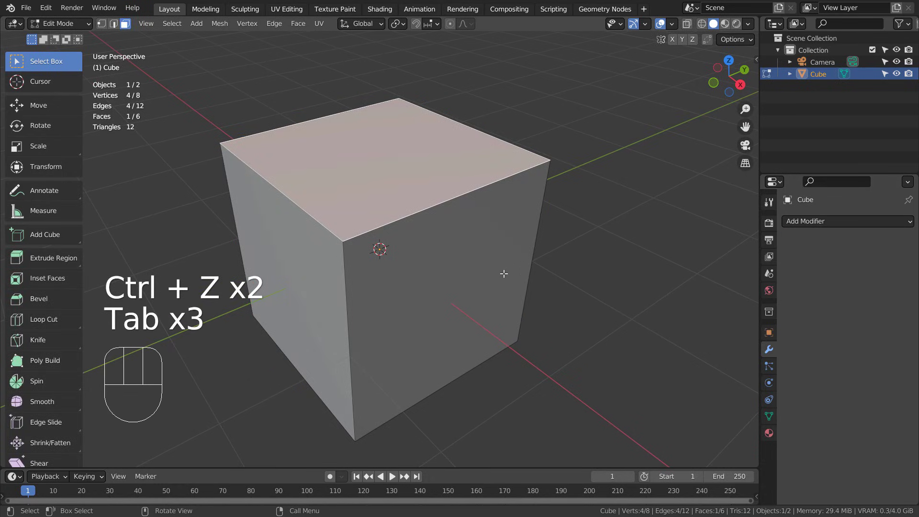
key("ctrl+b")
left_click(483, 325)
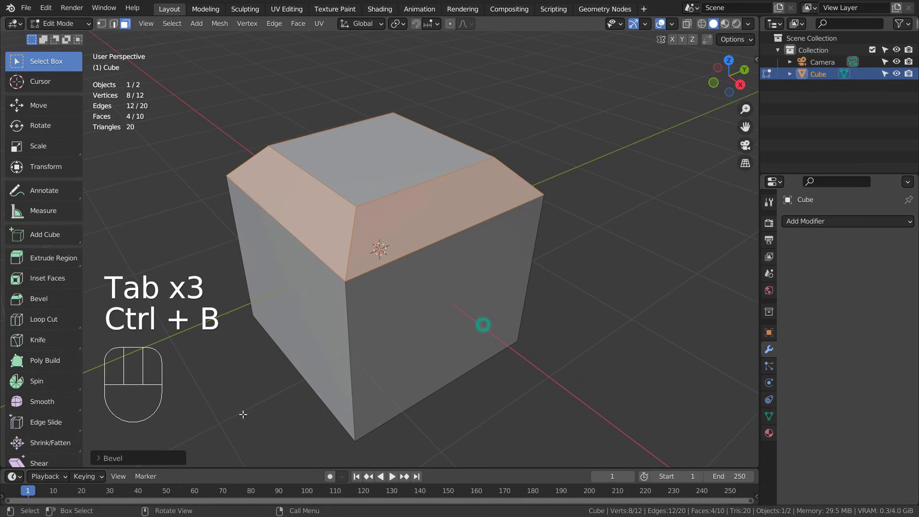
left_click(139, 457)
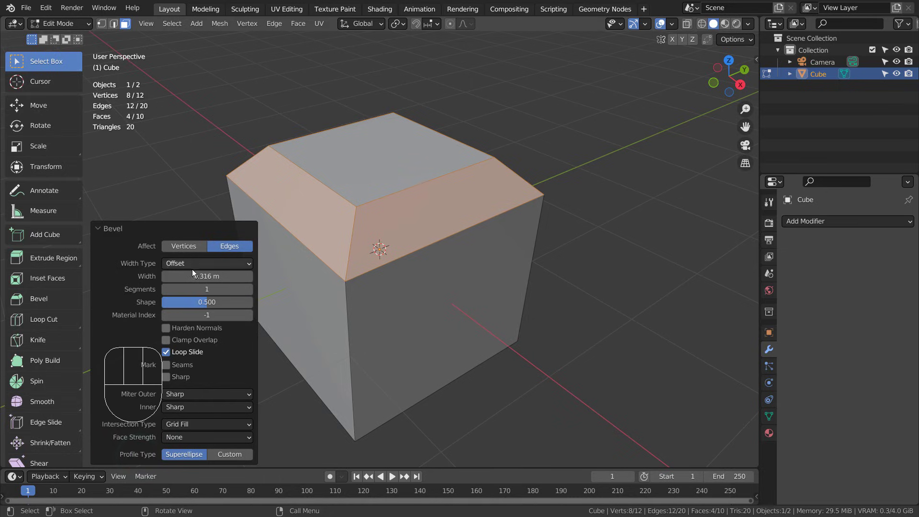
mouse_move(200, 289)
left_mouse_down()
mouse_move(234, 289)
mouse_move(206, 289)
left_mouse_up()
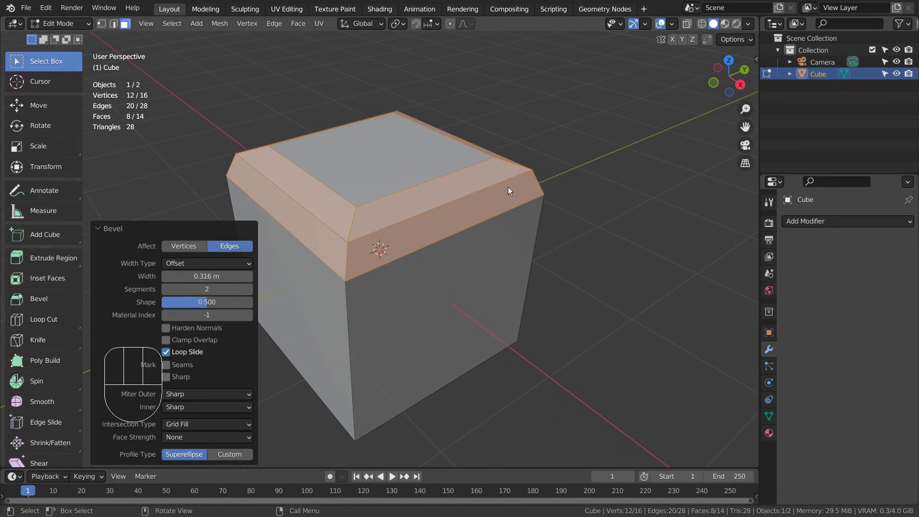
View the bevelled cube from above, then open the face context menu in Edit Mode
key("Tab")
middle_click_drag(437, 237, 415, 185)
key("Tab")
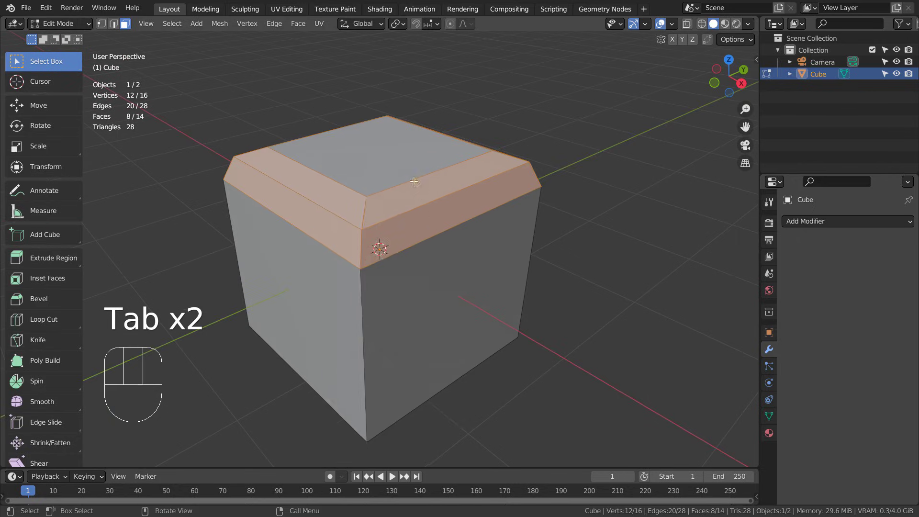
right_click(414, 185)
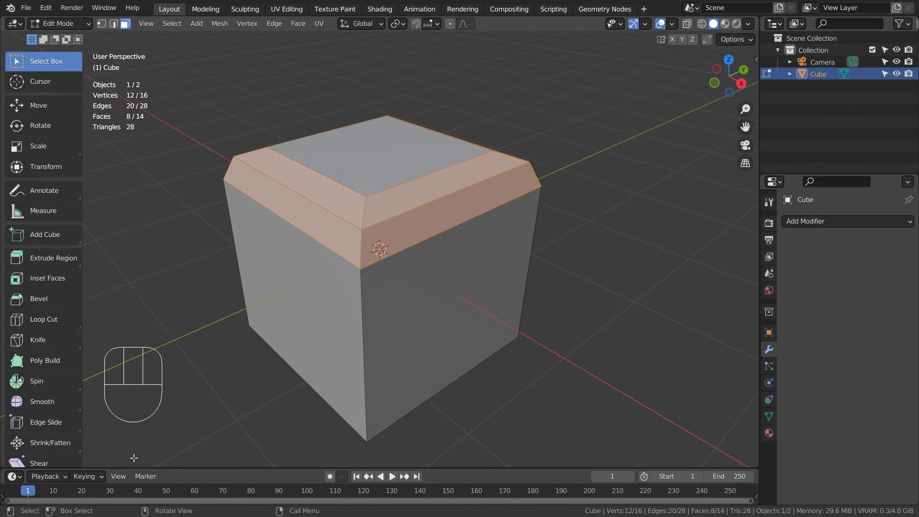
Undo back to the plain cube and add a Bevel modifier with Amount 0.2 m
key("ctrl+z")
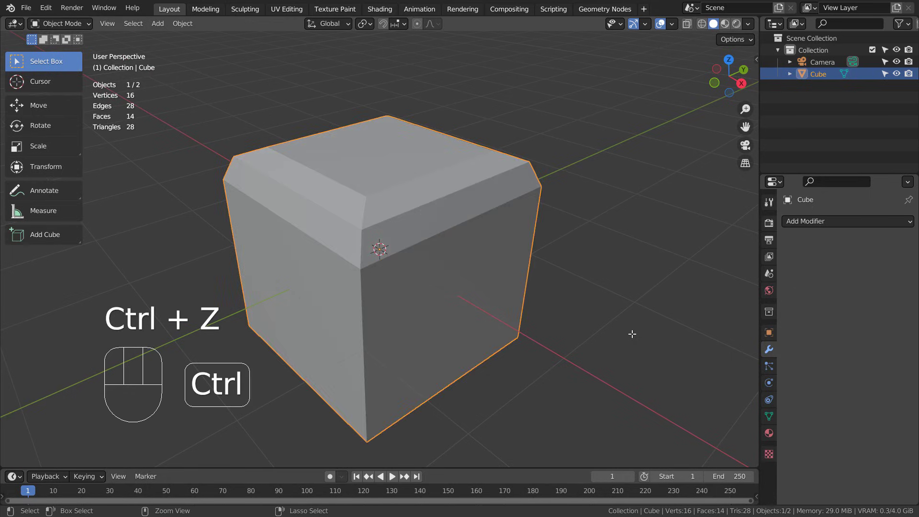
key("ctrl+z")
key("ctrl+z")
key("Tab")
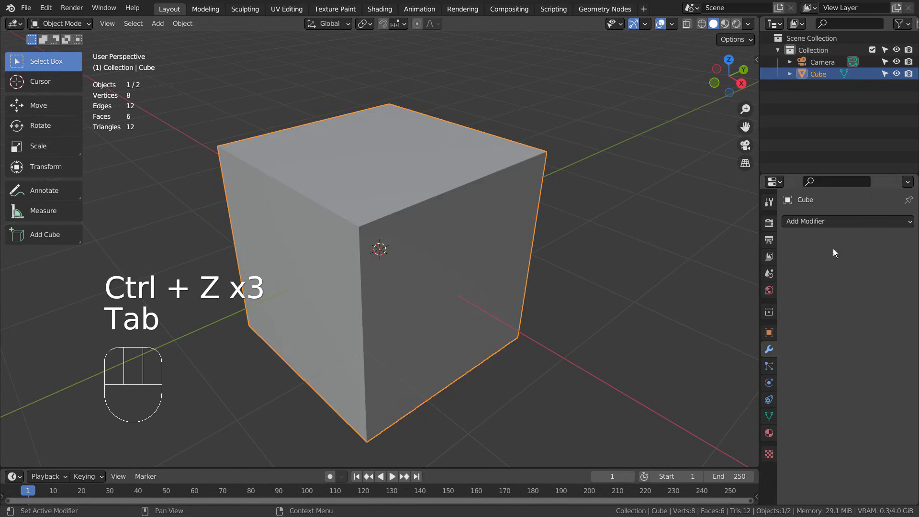
left_click(832, 222)
left_click(716, 268)
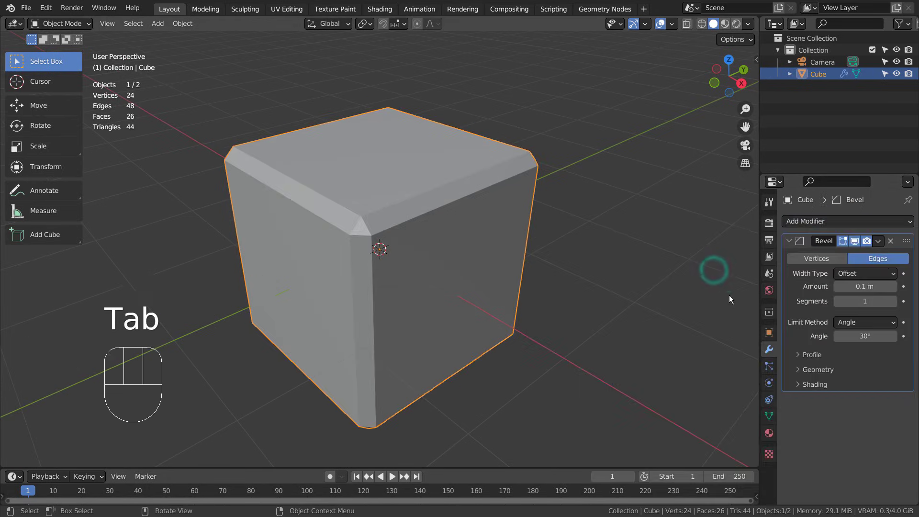
left_click_drag(854, 286, 861, 285)
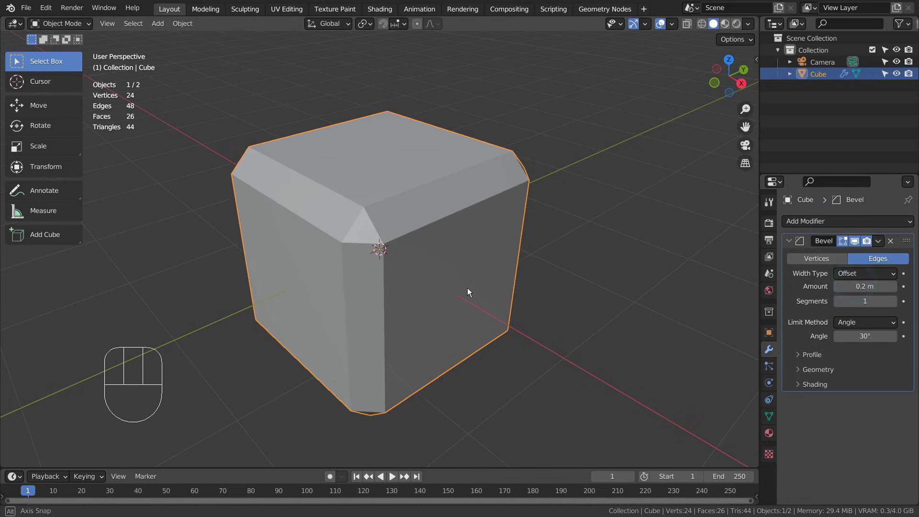
Widen the Bevel modifier's Amount to 0.56 m
mouse_move(467, 288)
middle_mouse_down()
mouse_move(553, 231)
mouse_move(478, 277)
middle_mouse_up()
scroll(560, 297, "down", 5)
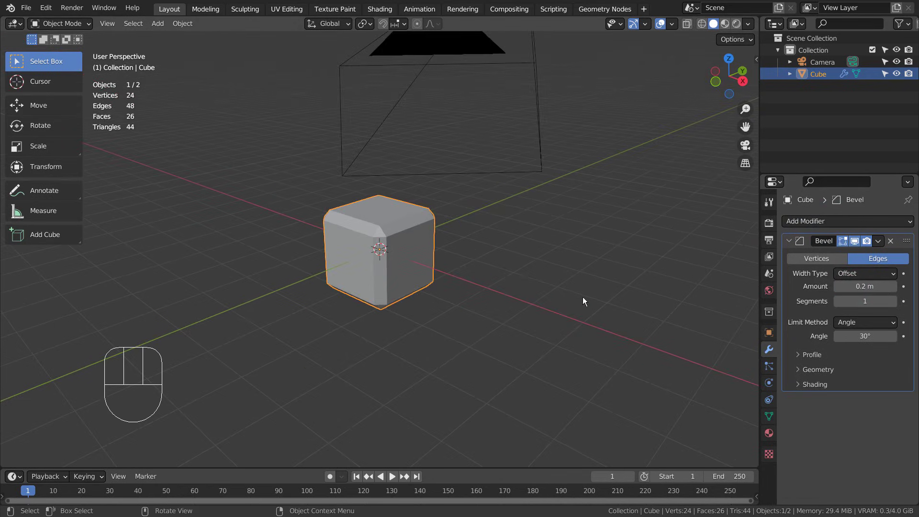
left_click(768, 256)
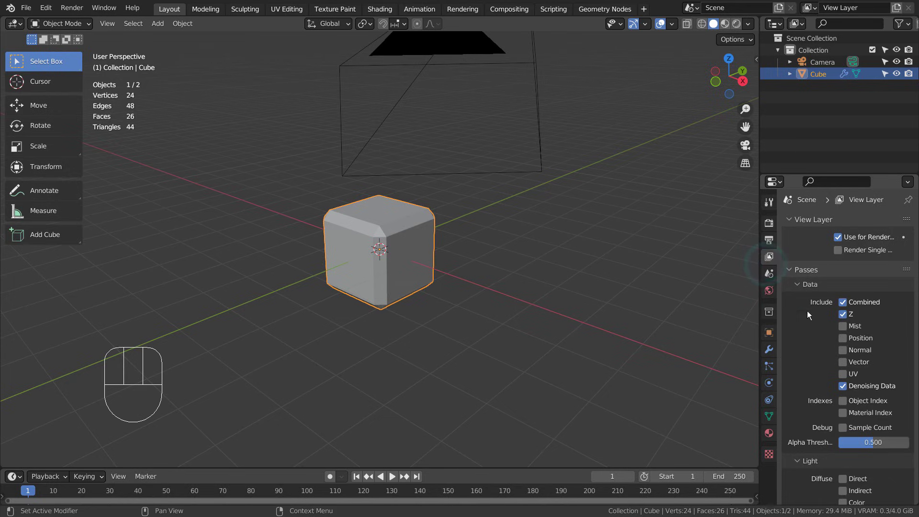
left_click(769, 348)
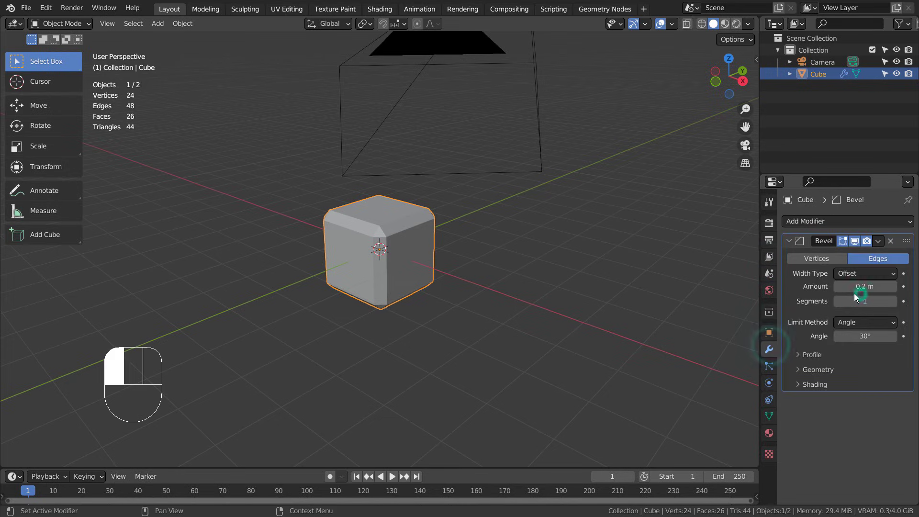
left_click_drag(854, 293, 877, 290)
Orbit around the bevelled cube and toggle Edit Mode to inspect the mesh cage
scroll(545, 242, "up", 5)
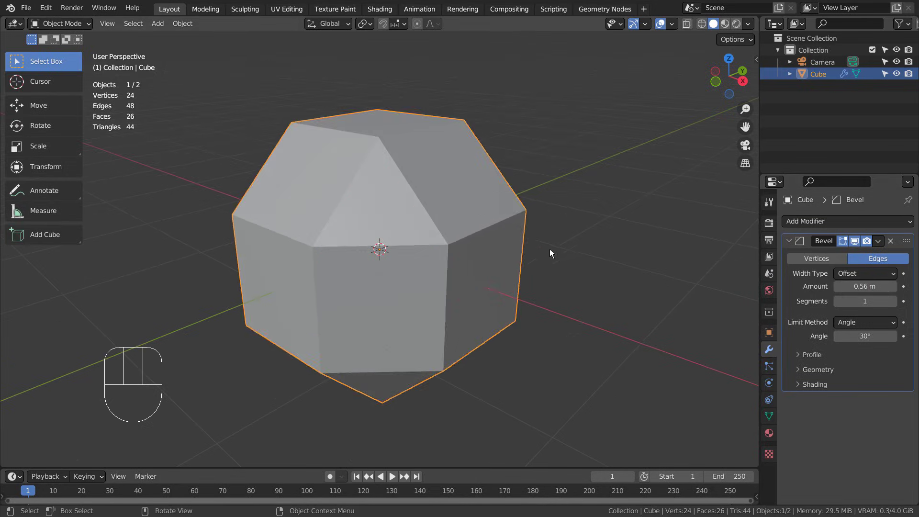
middle_click_drag(550, 248, 612, 292)
key("Tab")
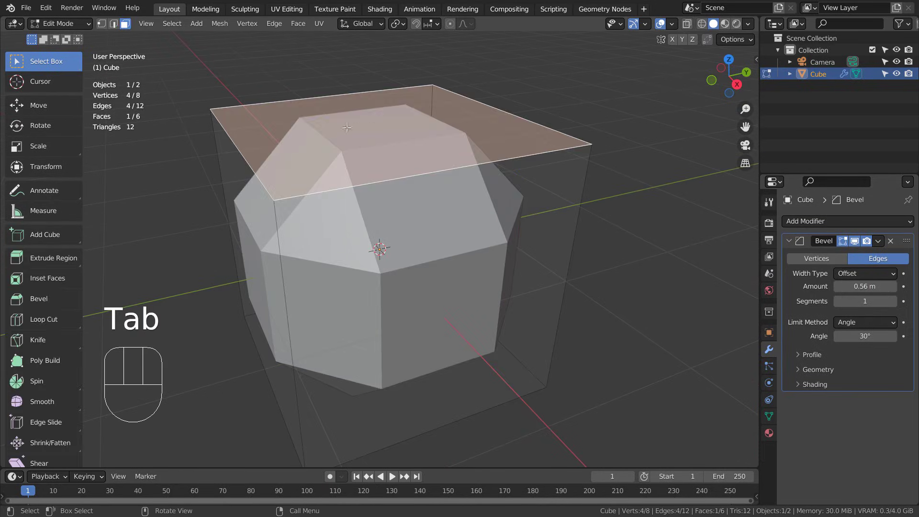
key("Tab")
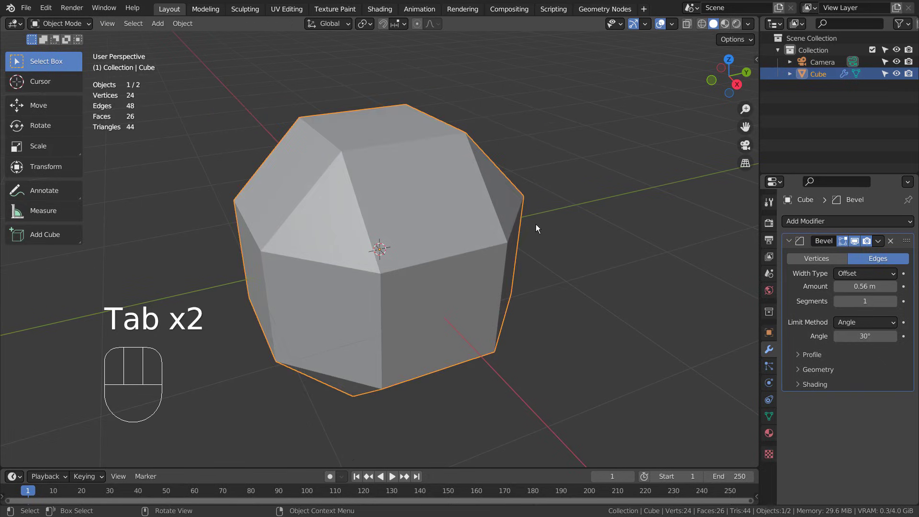
Delete the bevelled cube and add a new cube mesh
key("x")
left_click(505, 228)
key("shift+a")
mouse_move(372, 200)
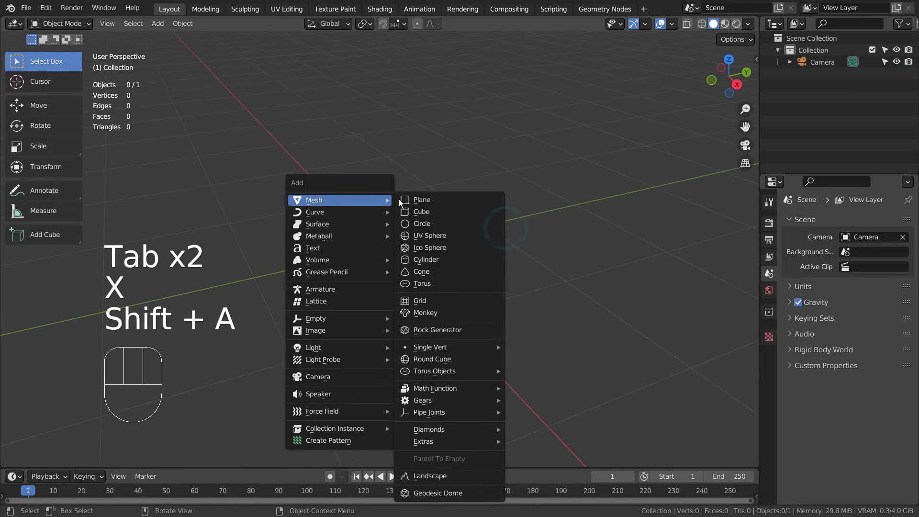
left_click(424, 213)
Select the new cube's top face and give its edges a bevel weight of 0.096
key("Tab")
key("3")
left_click(338, 150)
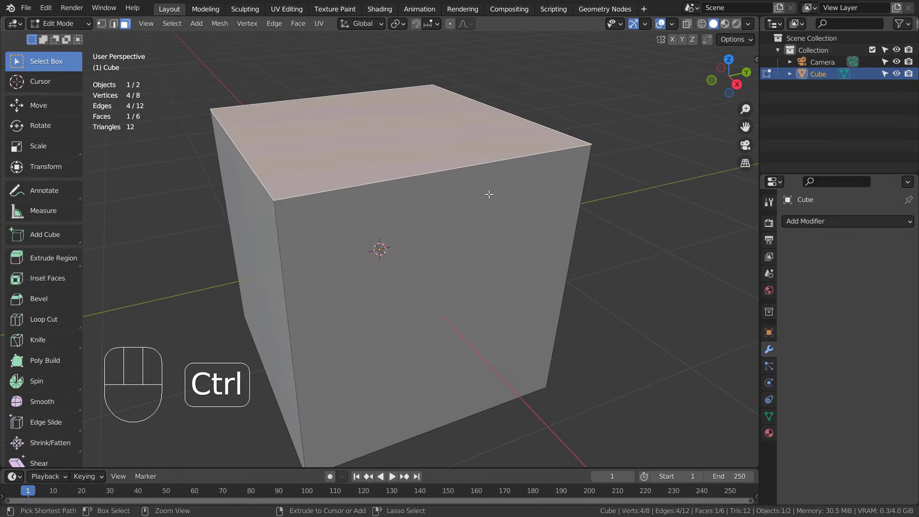
key("ctrl+e")
mouse_move(488, 194)
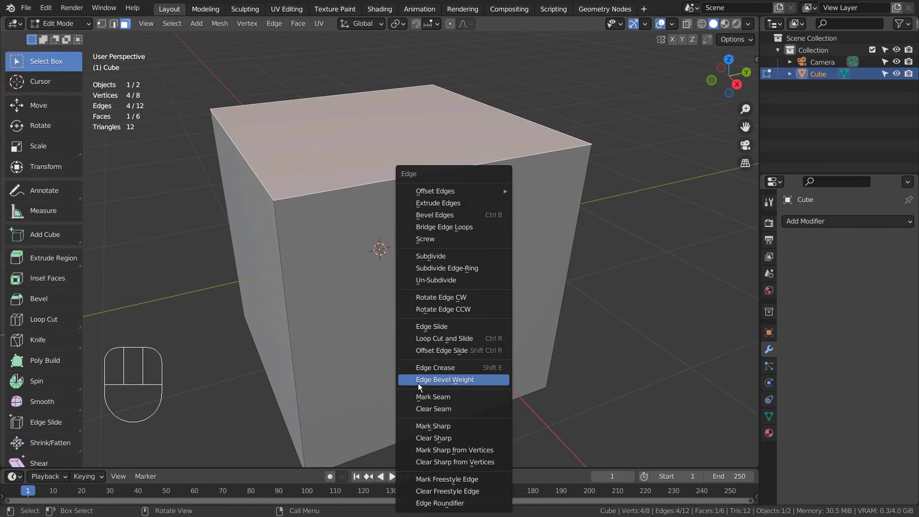
left_click(476, 381)
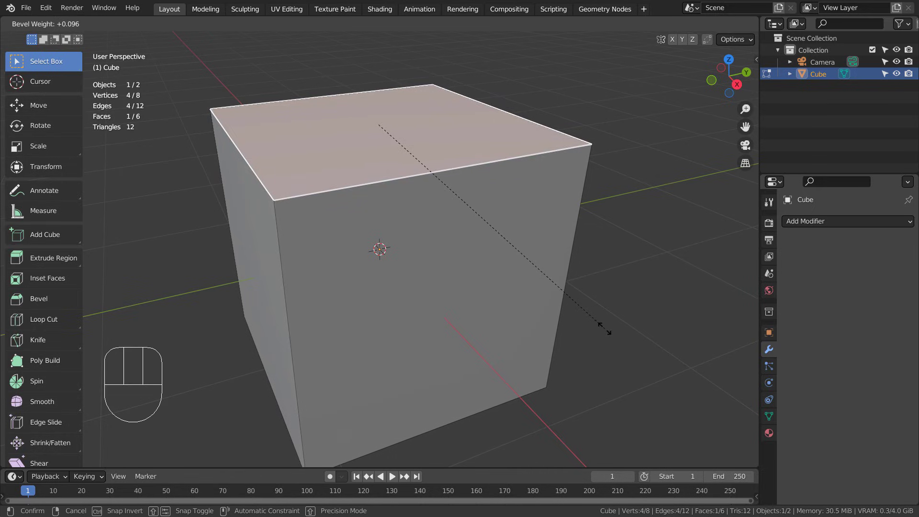
left_click(604, 329)
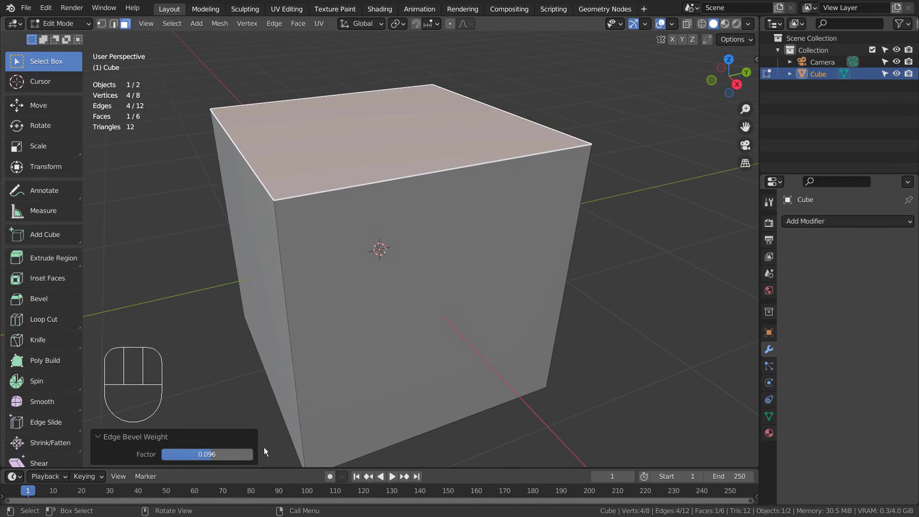
key("n")
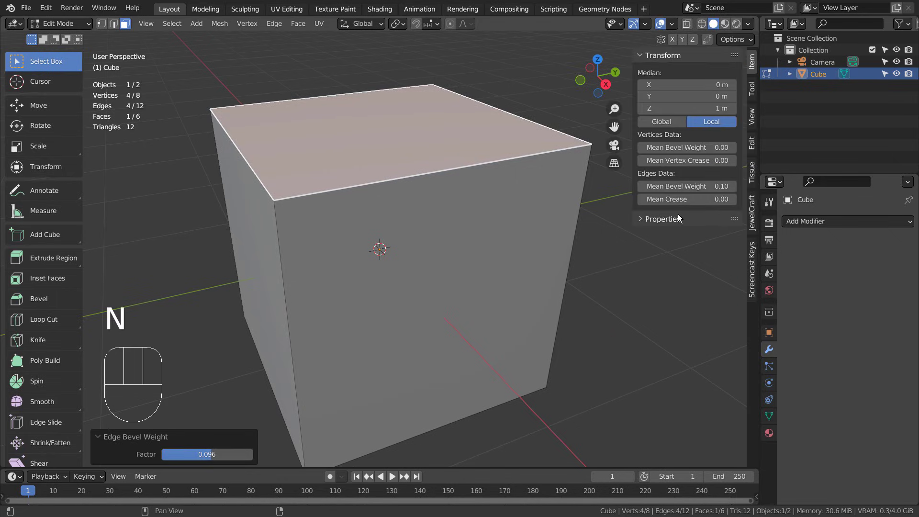
key("Tab")
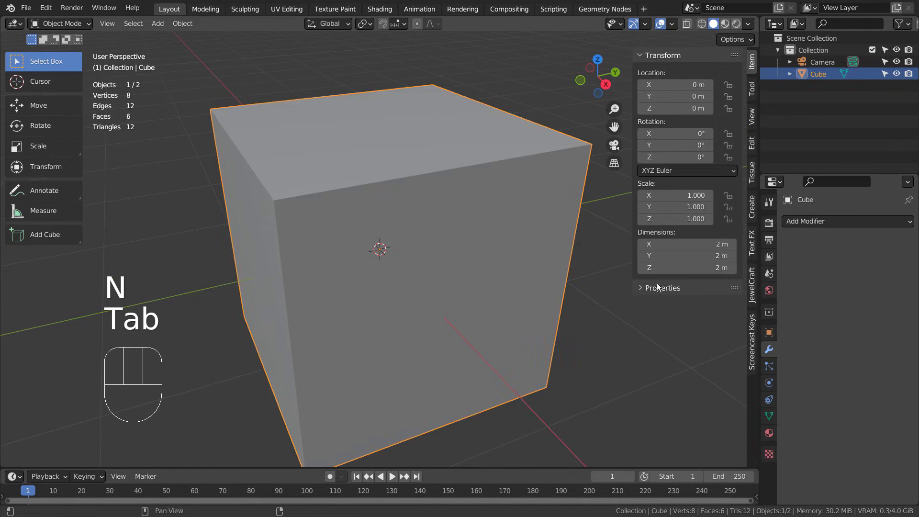
Add a Bevel modifier with its Limit Method set to Weight
left_click(858, 221)
left_click(700, 267)
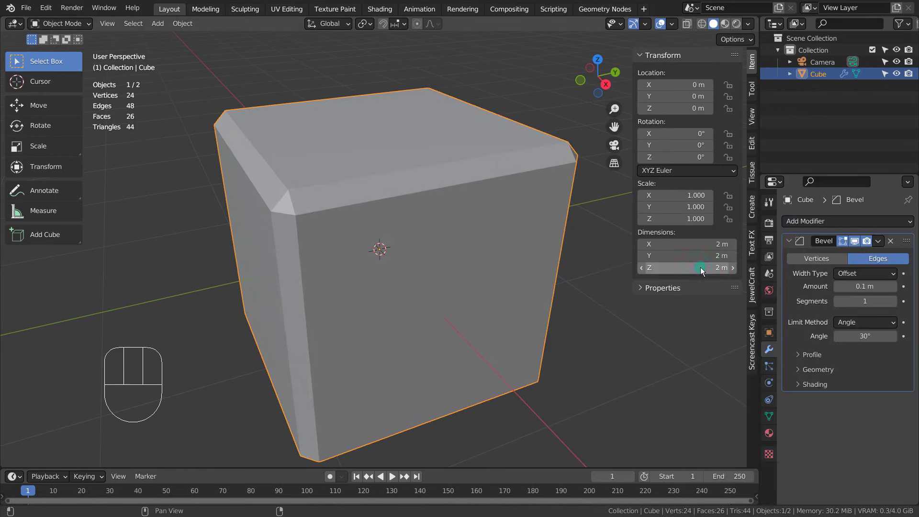
left_click(860, 322)
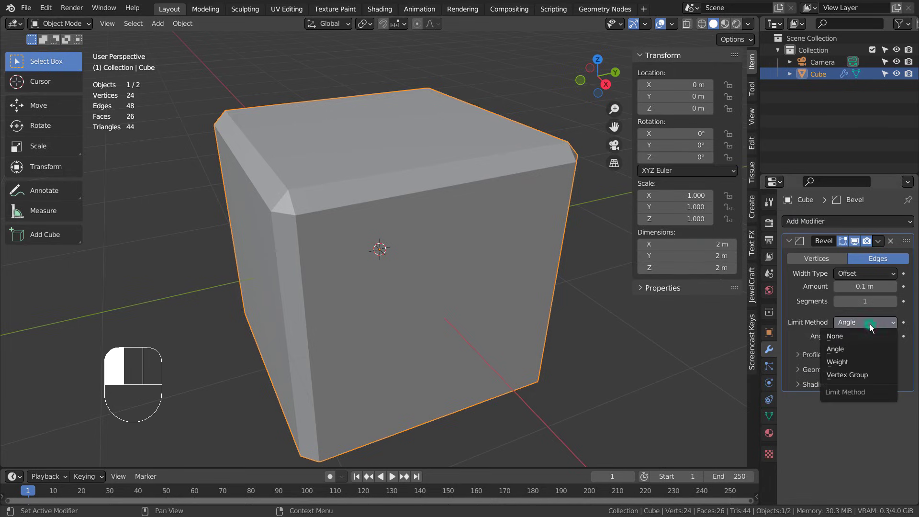
left_click(849, 364)
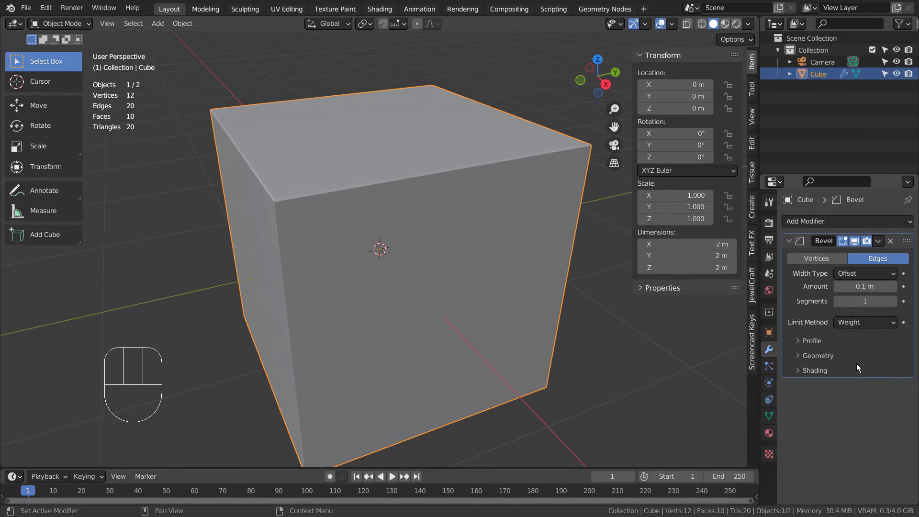
middle_click_drag(576, 360, 380, 215)
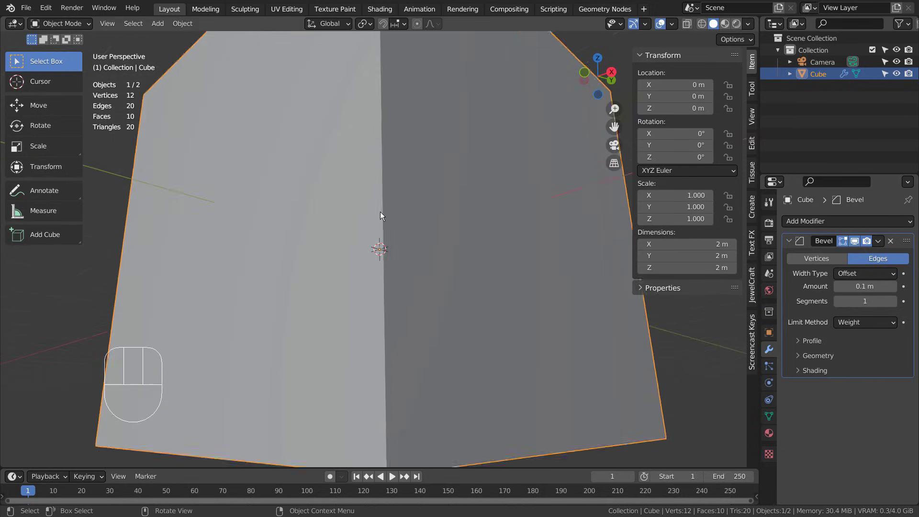
scroll(381, 215, "up", 2)
middle_click_drag(416, 156, 414, 271)
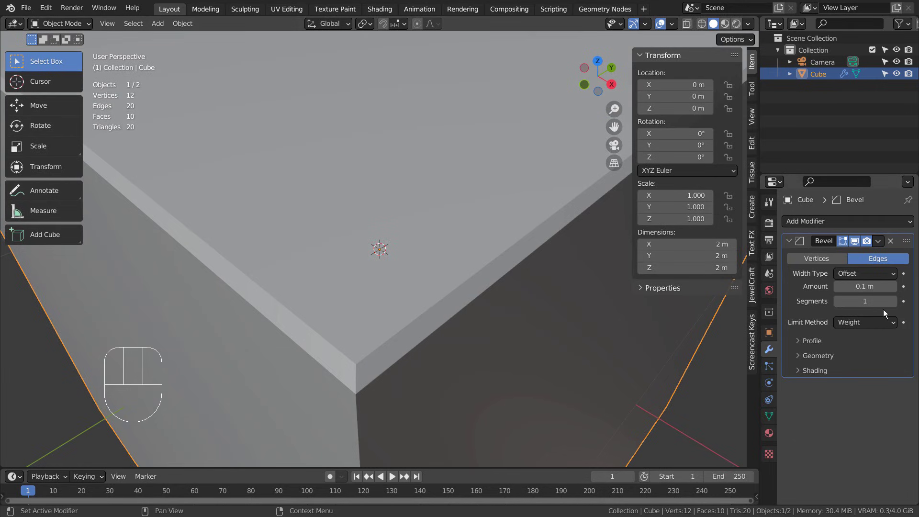
Raise the bevel's segment count and widen its Amount to 4.804 m
left_click(892, 302)
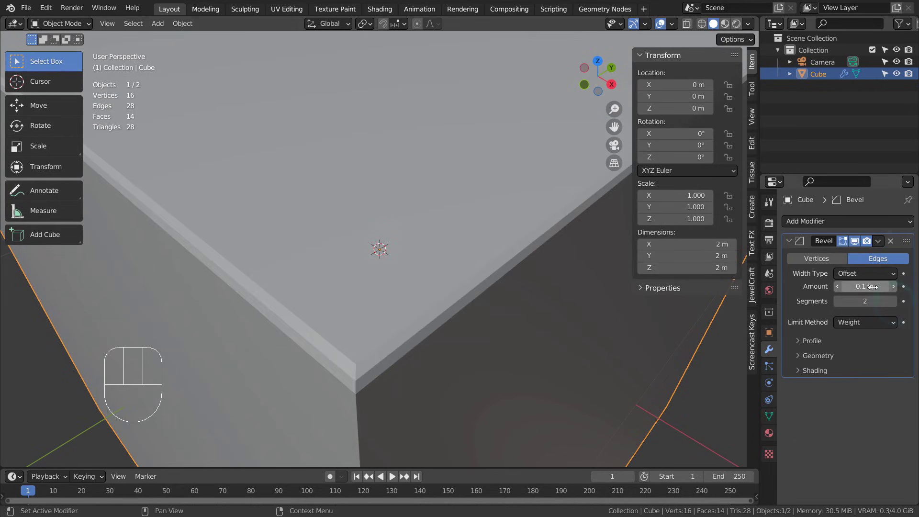
left_click_drag(861, 287, 901, 286, "shift")
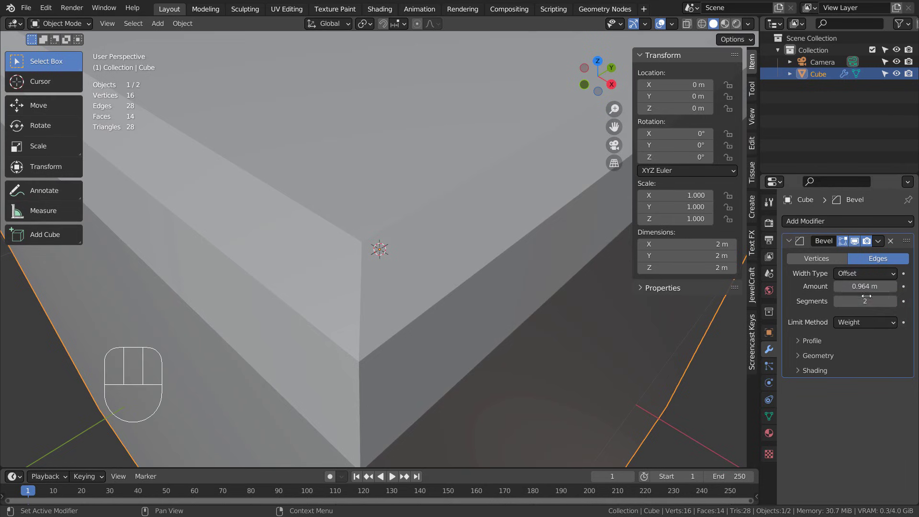
left_click(893, 301)
left_click(893, 301)
scroll(514, 329, "down", 10)
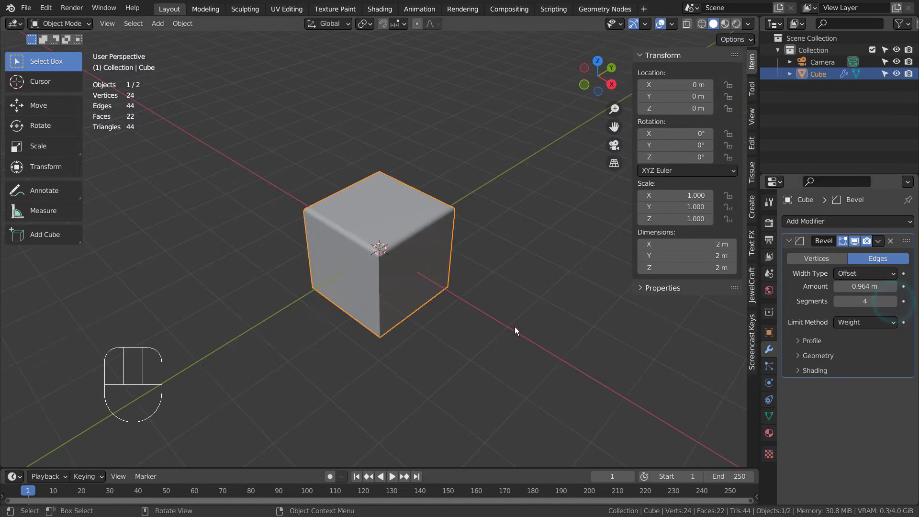
scroll(500, 321, "up", 5)
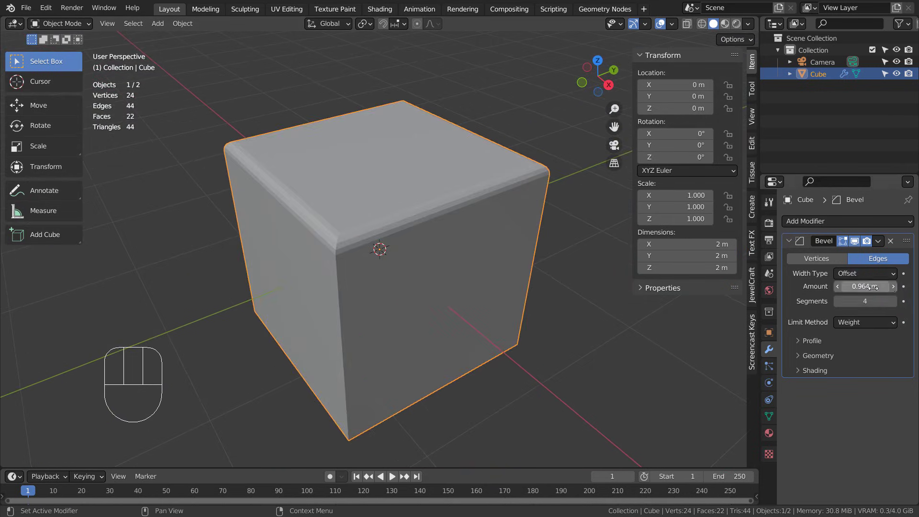
mouse_move(857, 287)
left_mouse_down()
mouse_move(869, 297)
mouse_move(857, 297)
mouse_move(875, 298)
mouse_move(864, 299)
left_mouse_up()
Shade the bevelled cube smooth
right_click(289, 203)
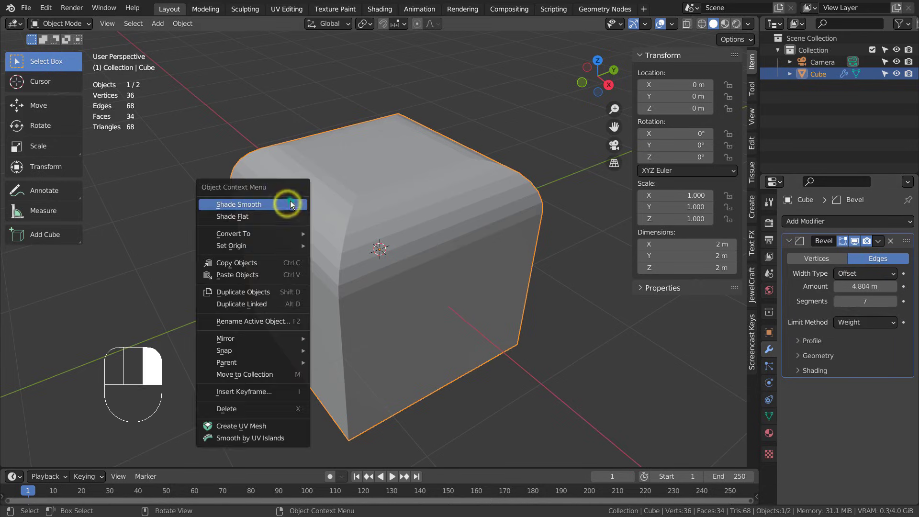
left_click(290, 200)
middle_click_drag(382, 257, 596, 298)
Enable Auto Smooth at 30° in the mesh's Normals settings
left_click(769, 416)
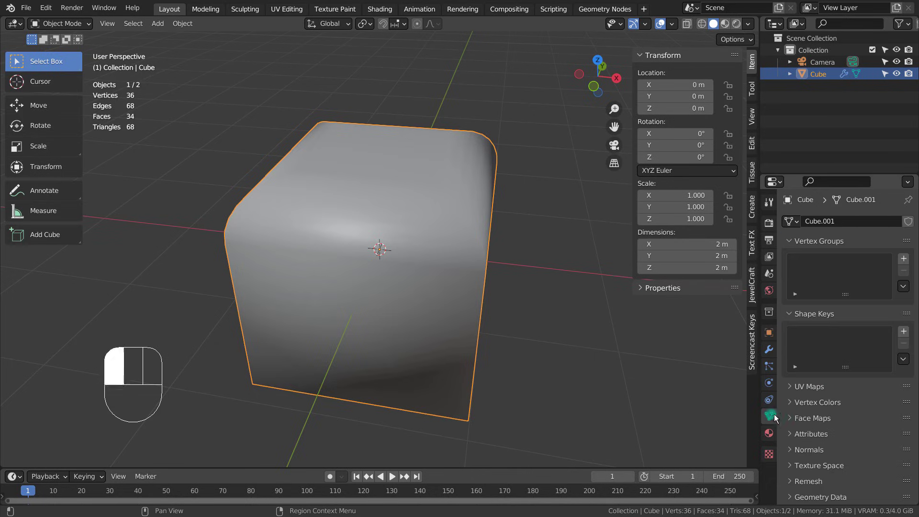
left_click(789, 449)
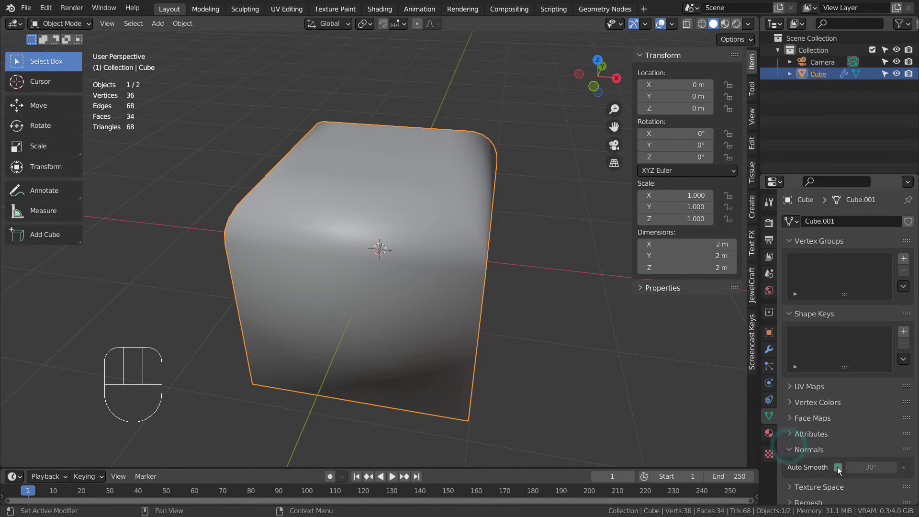
left_click(837, 467)
middle_click_drag(622, 402, 540, 289)
Select the cube's bottom face and assign a bevel weight to its edges
key("Tab")
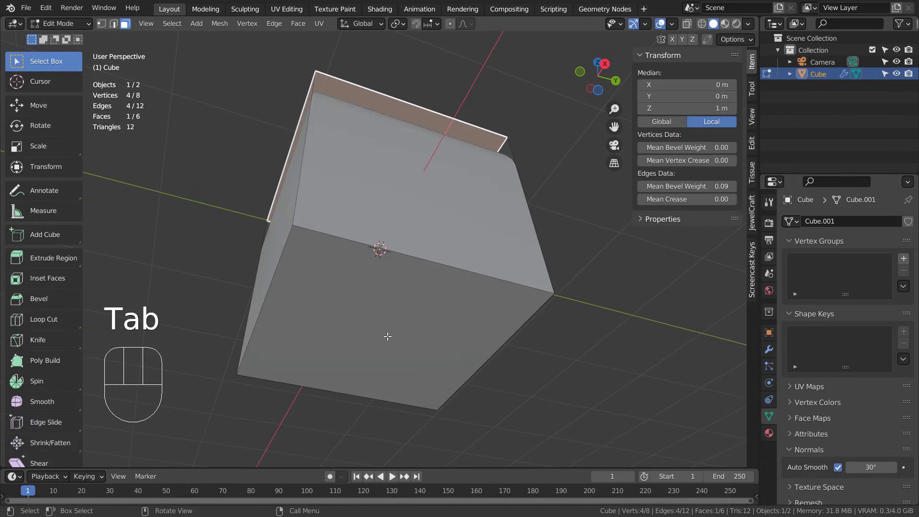
key("3")
left_click(366, 327)
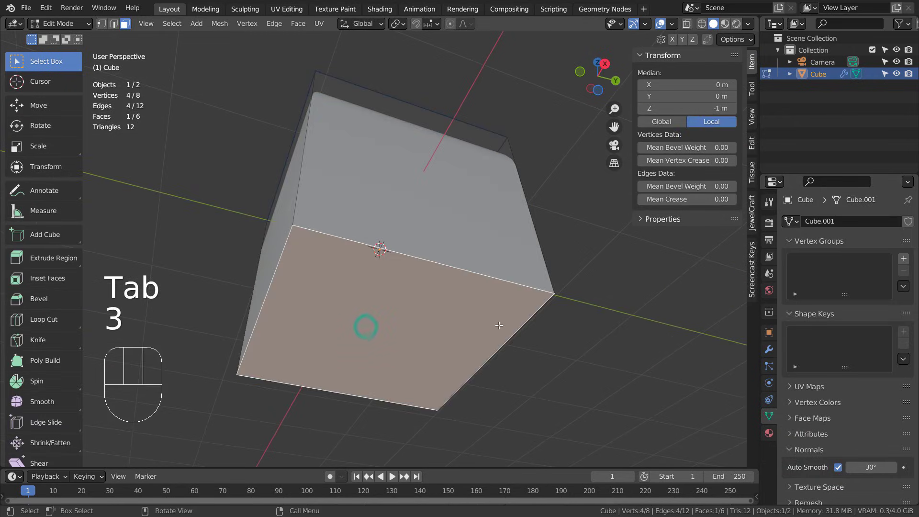
key("ctrl+e")
left_click(441, 300)
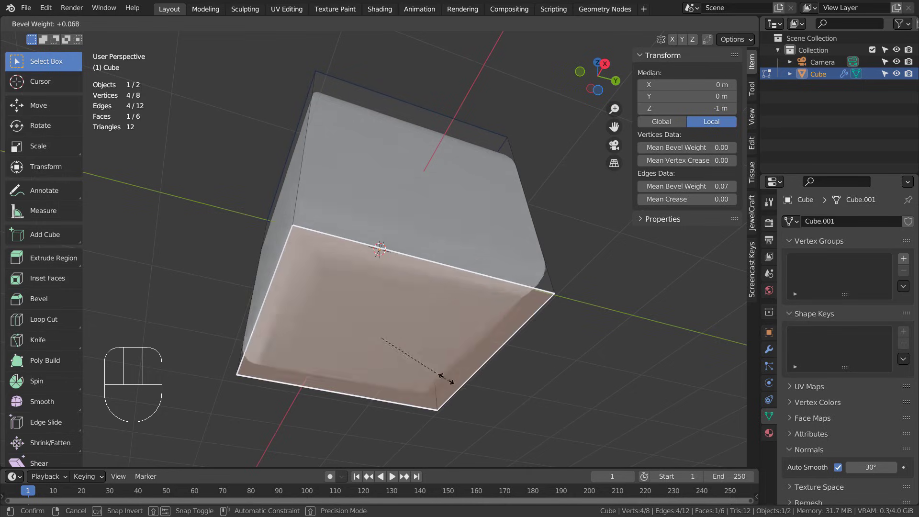
left_click(421, 379)
Preview the rounding in Object Mode and readjust the bottom edges' bevel weight
key("Tab")
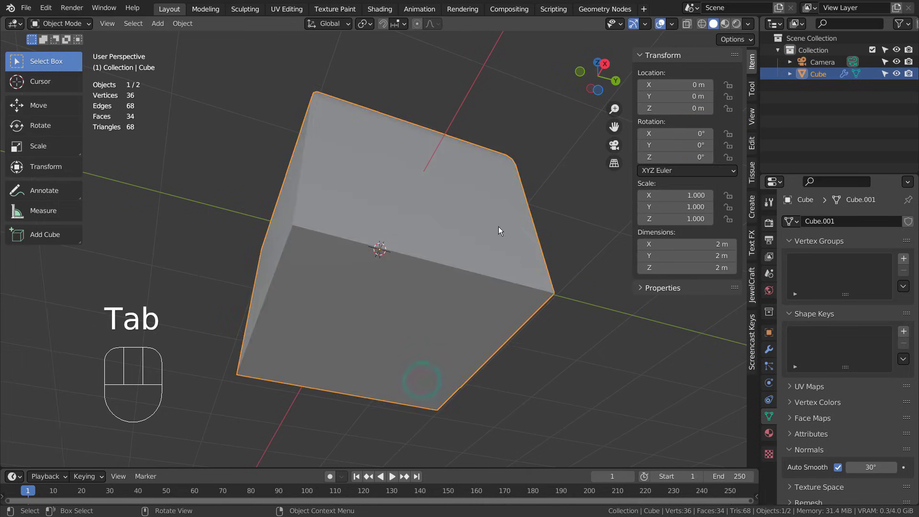
mouse_move(499, 226)
middle_mouse_down()
mouse_move(484, 314)
mouse_move(490, 202)
mouse_move(488, 229)
middle_mouse_up()
key("Tab")
key("Tab")
key("Tab")
key("Tab")
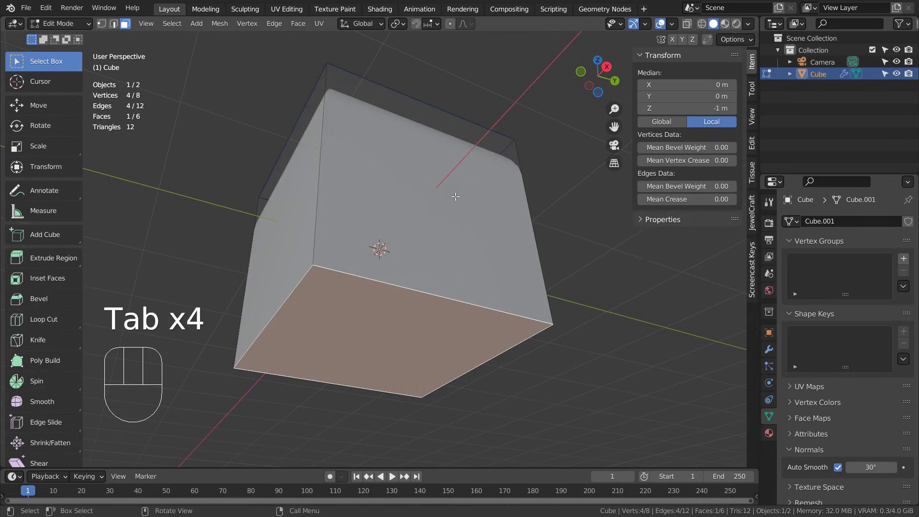
middle_click_drag(455, 199, 444, 269)
key("Tab")
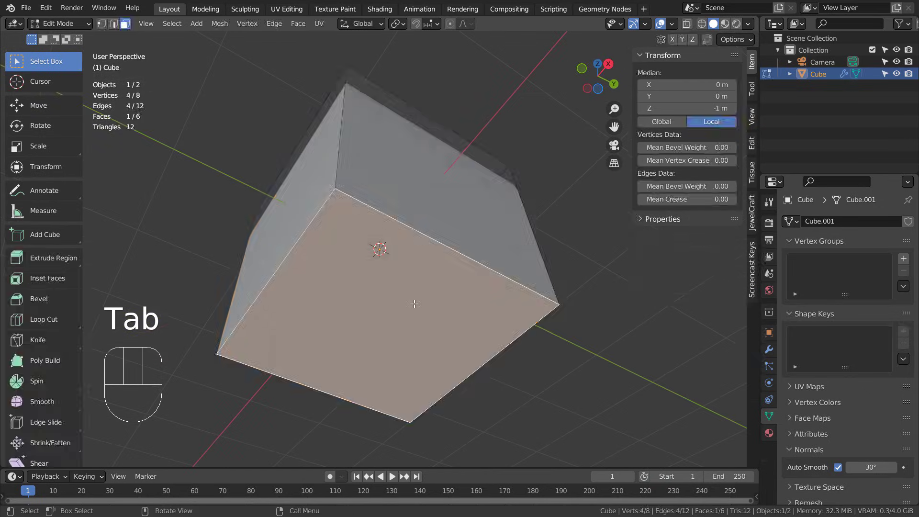
key("ctrl+e")
left_click(463, 275)
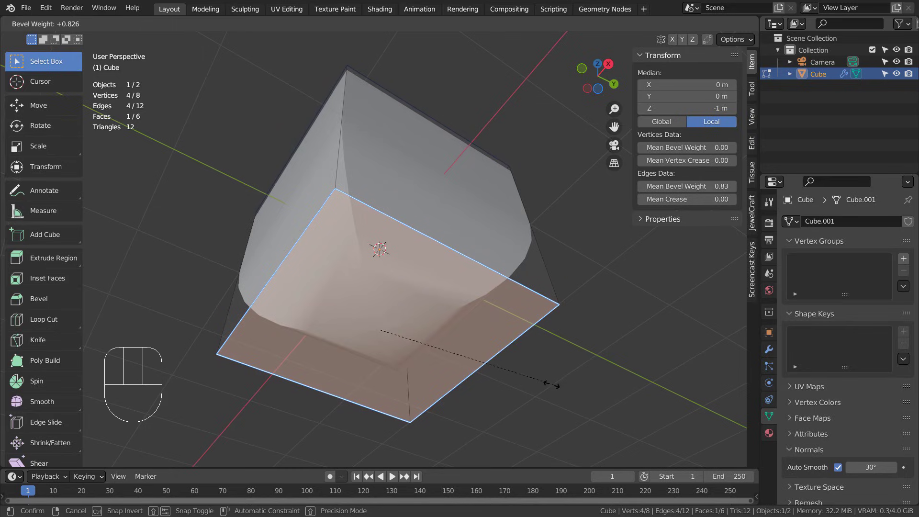
left_click(493, 360)
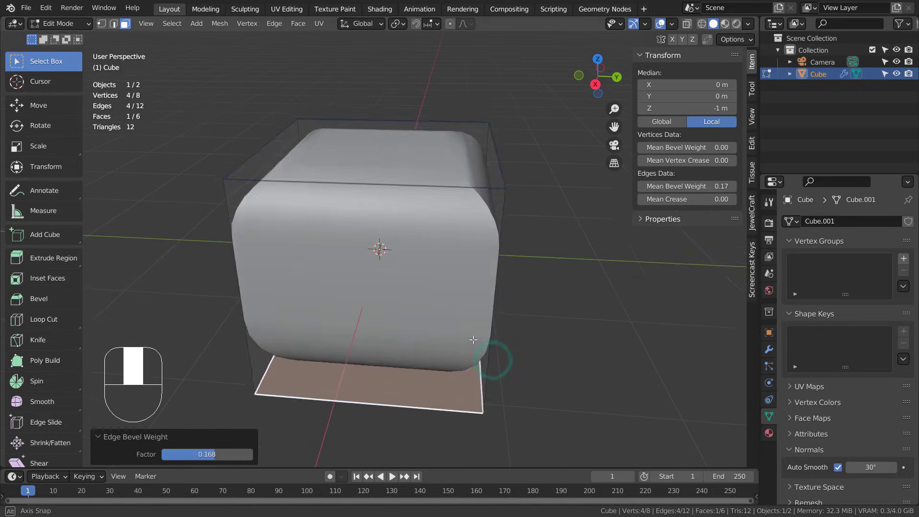
key("Tab")
key("Tab")
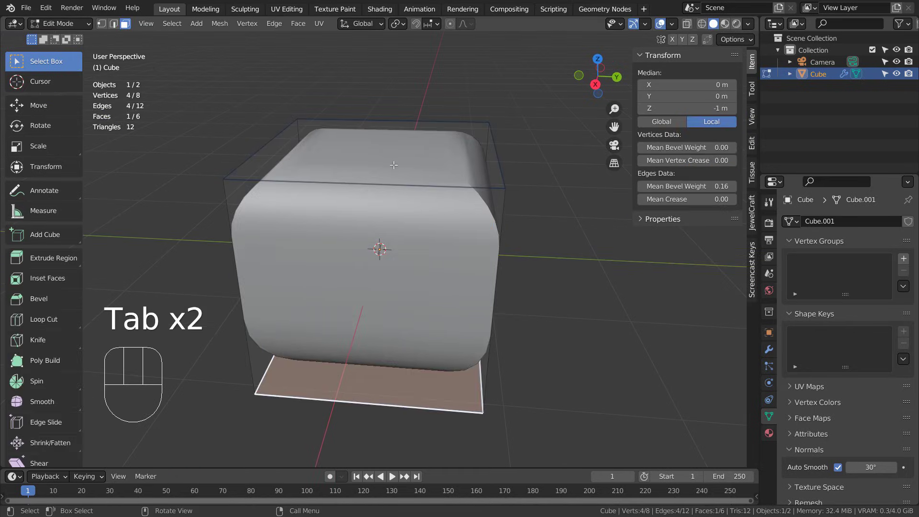
Select the top face and give its edges a bevel weight as well
key("3")
left_click(385, 155)
middle_click_drag(385, 155, 527, 269)
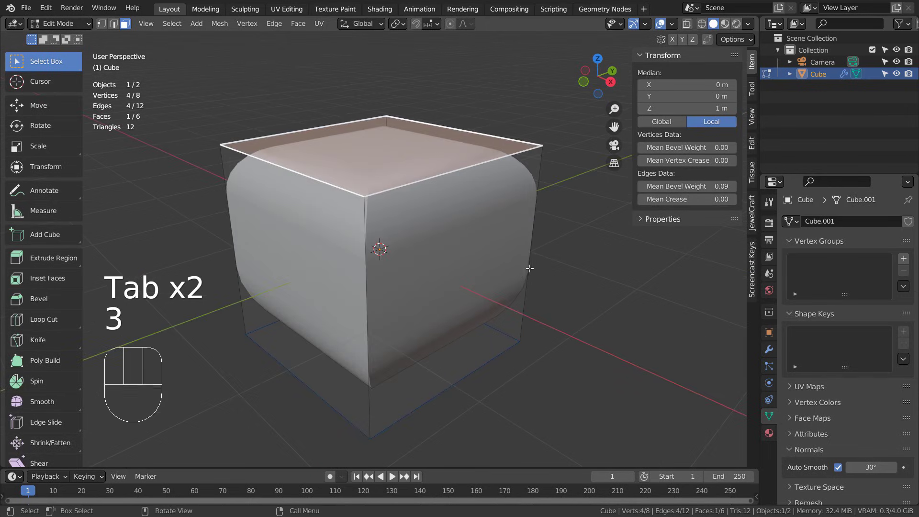
key("ctrl+e")
left_click(528, 269)
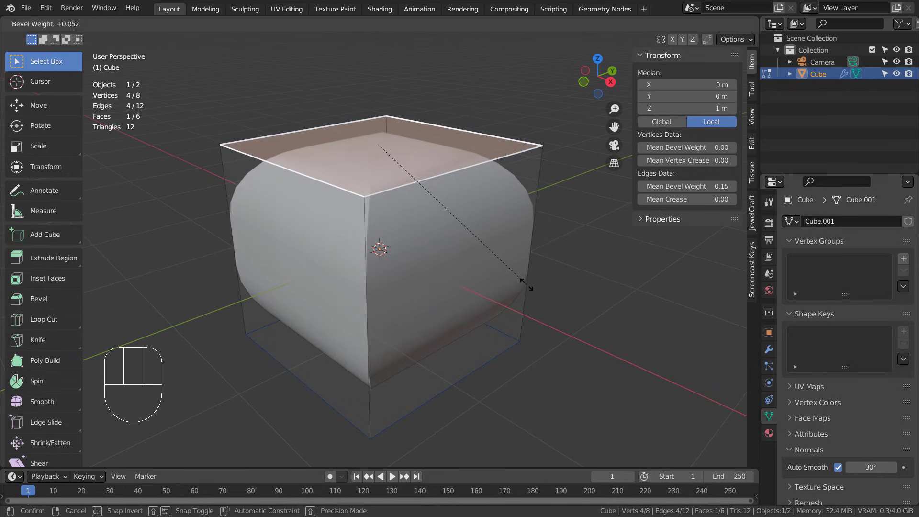
left_click(529, 282)
key("Tab")
middle_click_drag(560, 299, 605, 353)
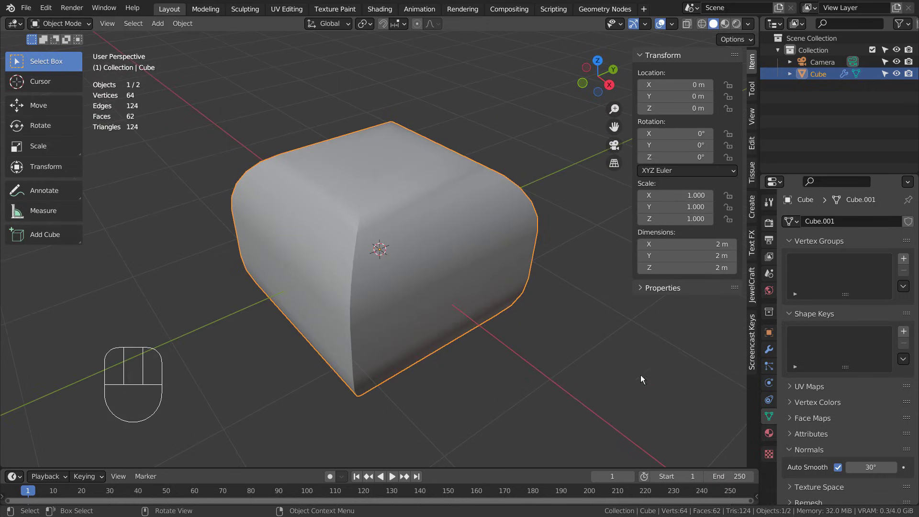
Increase the Bevel modifier's Amount in the modifier settings
left_click(768, 350)
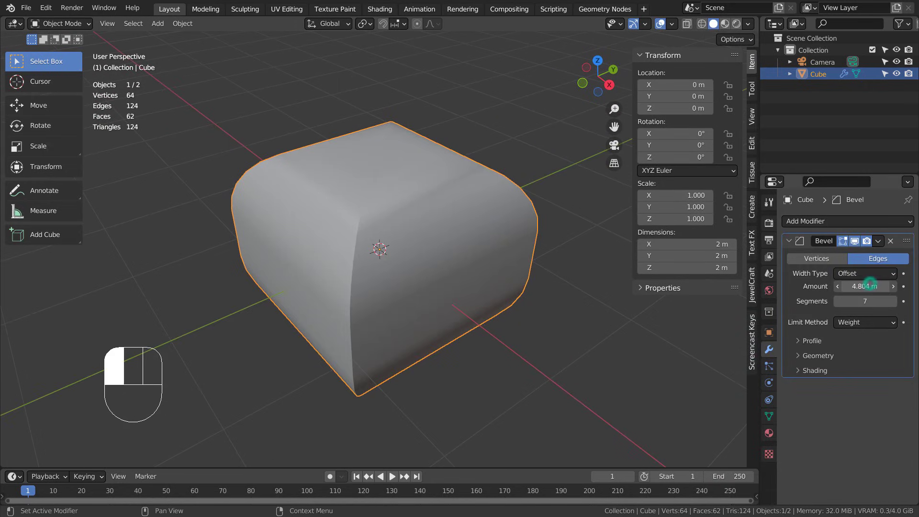
left_click_drag(867, 286, 899, 286)
middle_click_drag(688, 319, 550, 360)
Add a Subdivision modifier, trying levels 3 and 2 before settling at 1
key("ctrl+1")
middle_click_drag(527, 332, 403, 280)
key("ctrl+3")
key("ctrl+2")
key("ctrl+1")
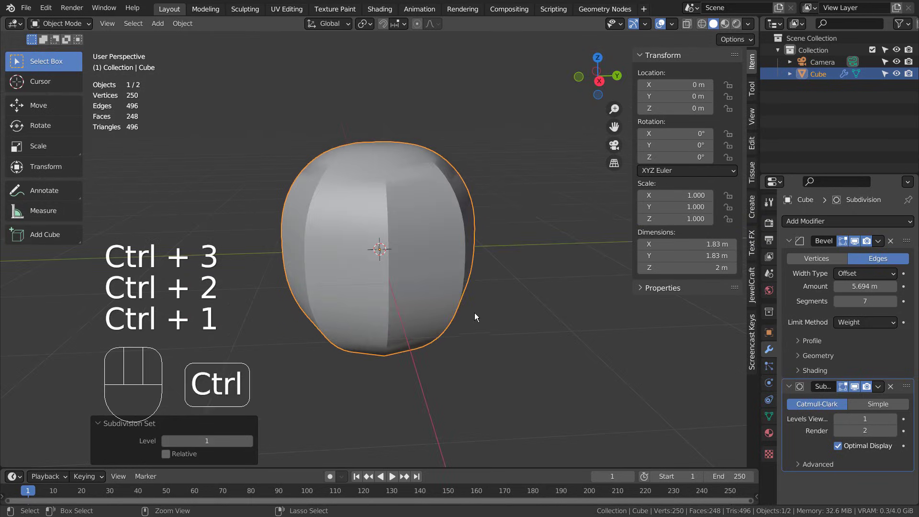
middle_click_drag(474, 312, 516, 290)
Move Subdivision above Bevel in the stack, keeping viewport level 1
left_click_drag(908, 388, 906, 240)
middle_click_drag(475, 246, 476, 287)
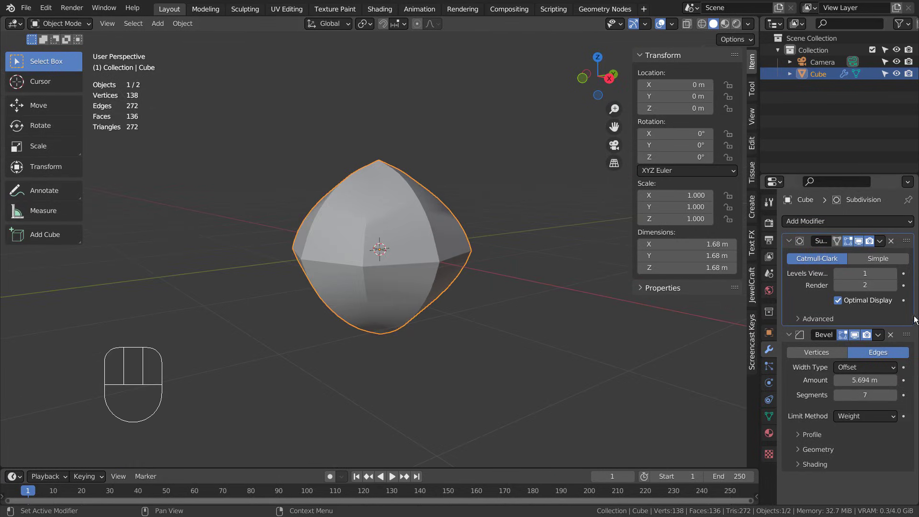
left_click(893, 274)
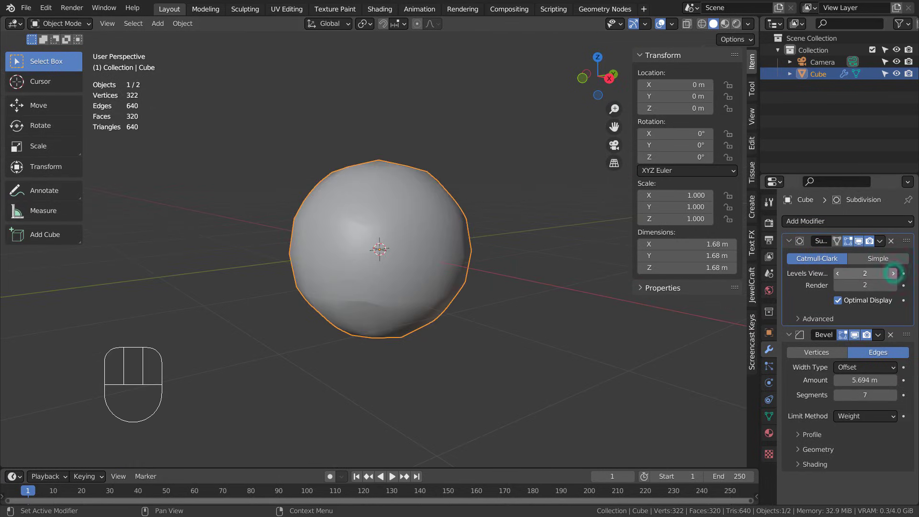
left_click(839, 273)
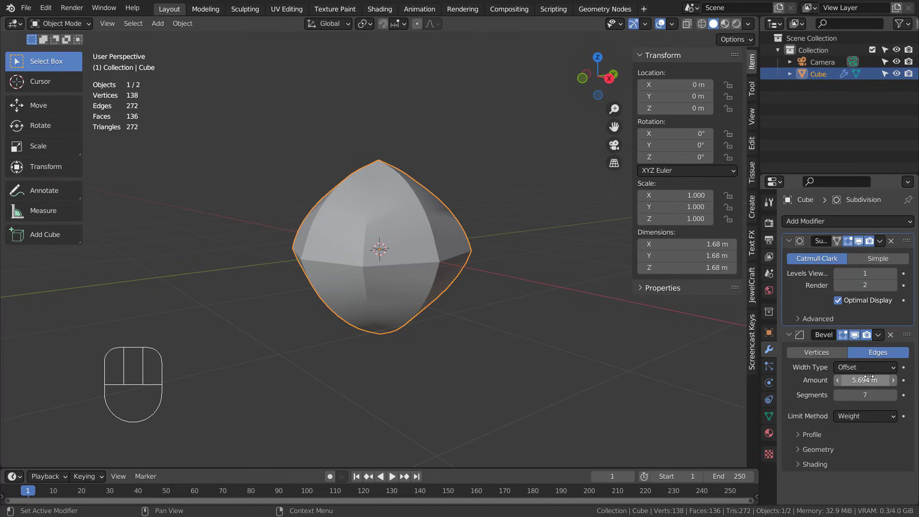
Tune the Bevel Amount to 1.524 m
left_click_drag(873, 378, 856, 378)
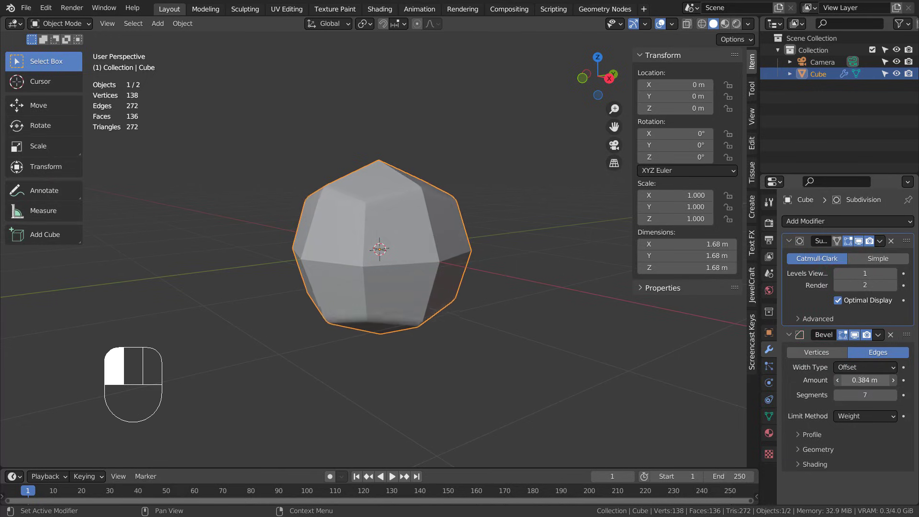
middle_click_drag(489, 324, 636, 359)
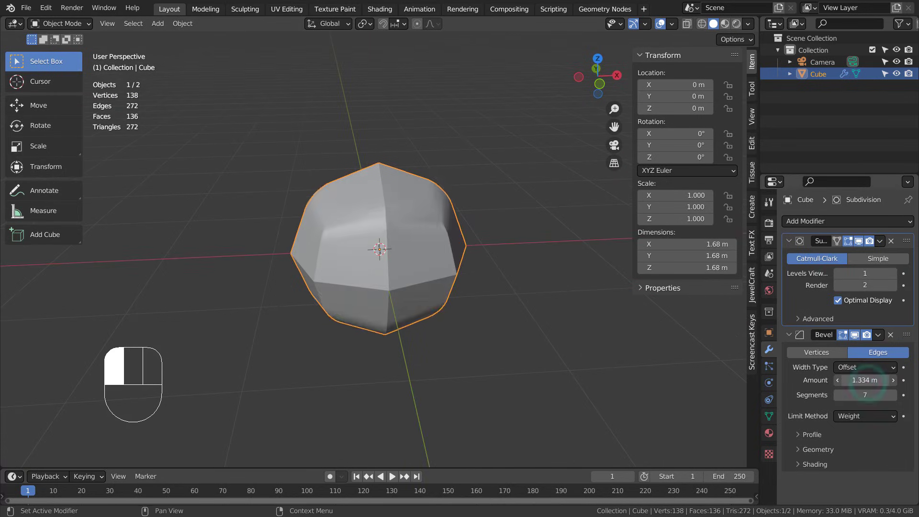
mouse_move(865, 380)
left_mouse_down()
mouse_move(890, 380)
mouse_move(876, 380)
left_mouse_up()
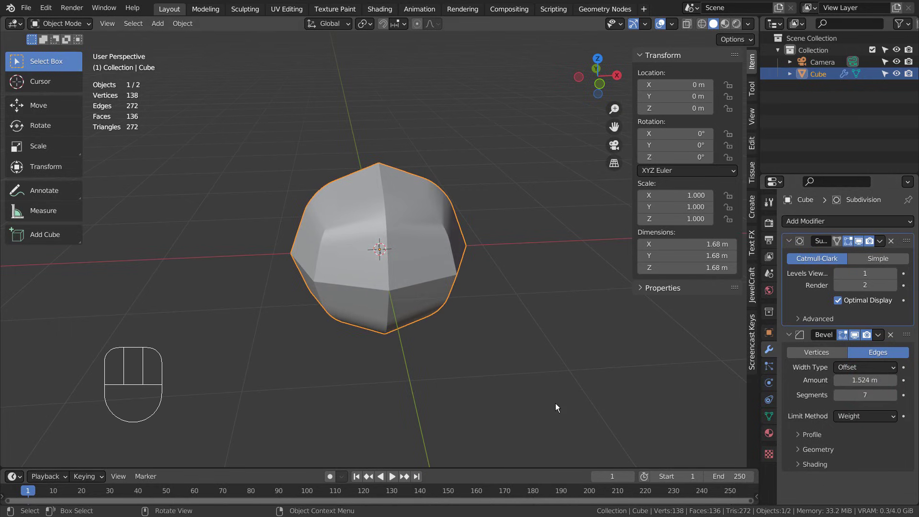
middle_click_drag(555, 402, 446, 386)
scroll(474, 356, "down", 3)
middle_click_drag(420, 274, 484, 316)
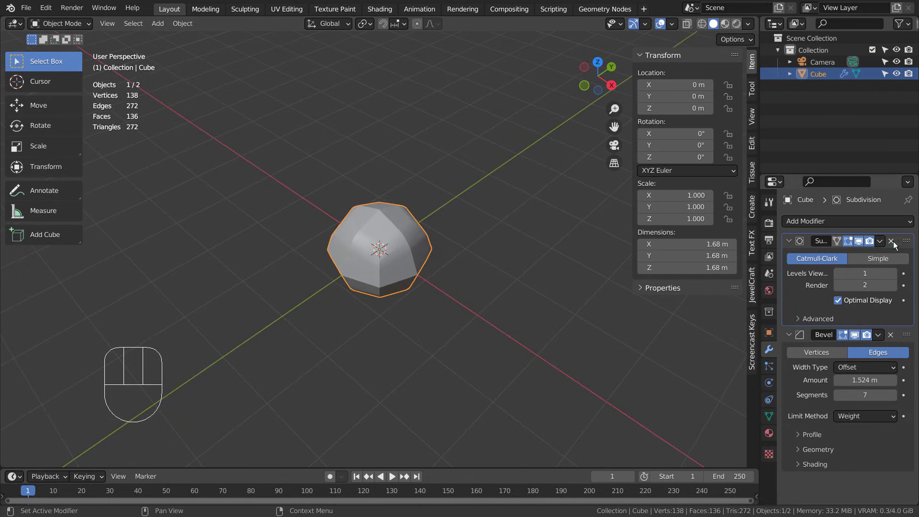
Delete the Subdivision modifier, then select the cube's right side face in Edit Mode
left_click(891, 242)
middle_click_drag(478, 352, 602, 324)
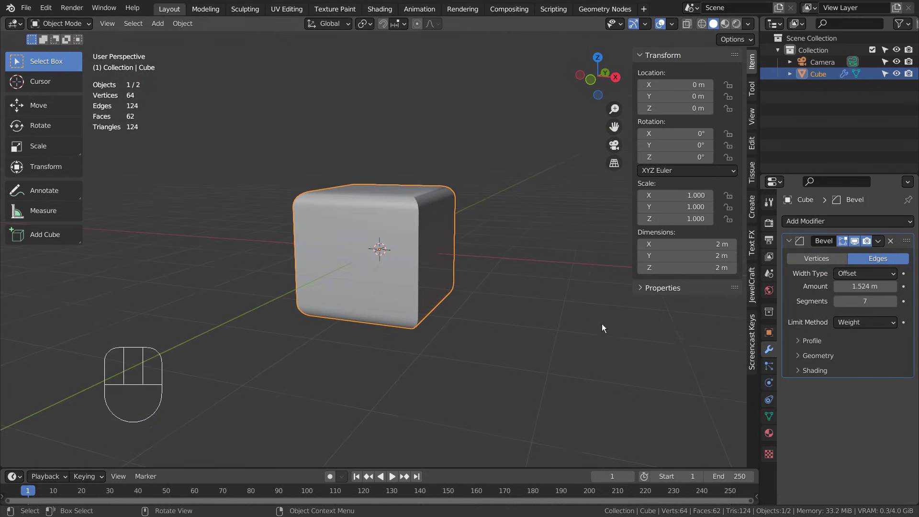
key("Tab")
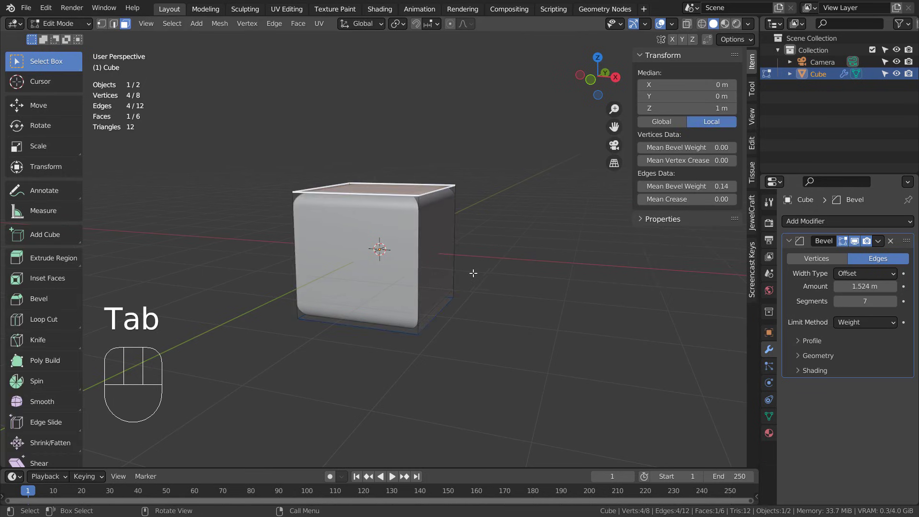
key("3")
left_click(422, 267)
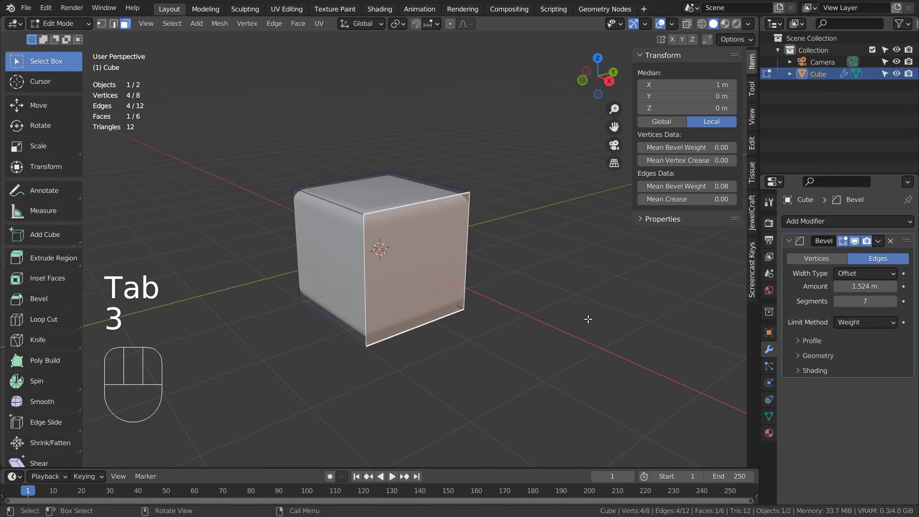